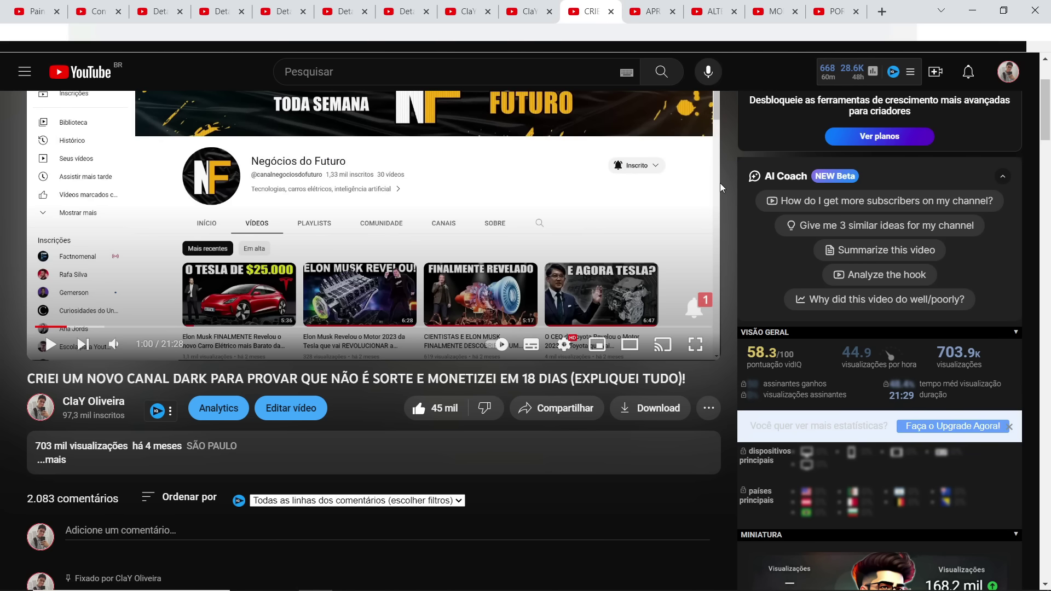
Switch to the "APROVEITE O HYPE DESSE CANAL DARK" video, expand its description and examine its contents and the comments below
scroll(727, 196, up, 1)
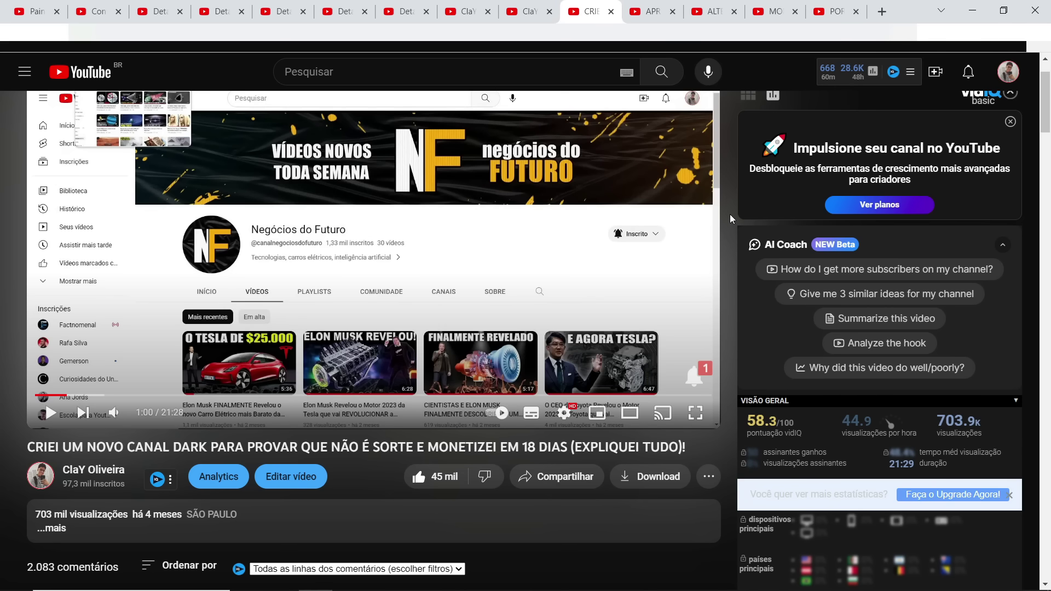
scroll(731, 214, down, 1)
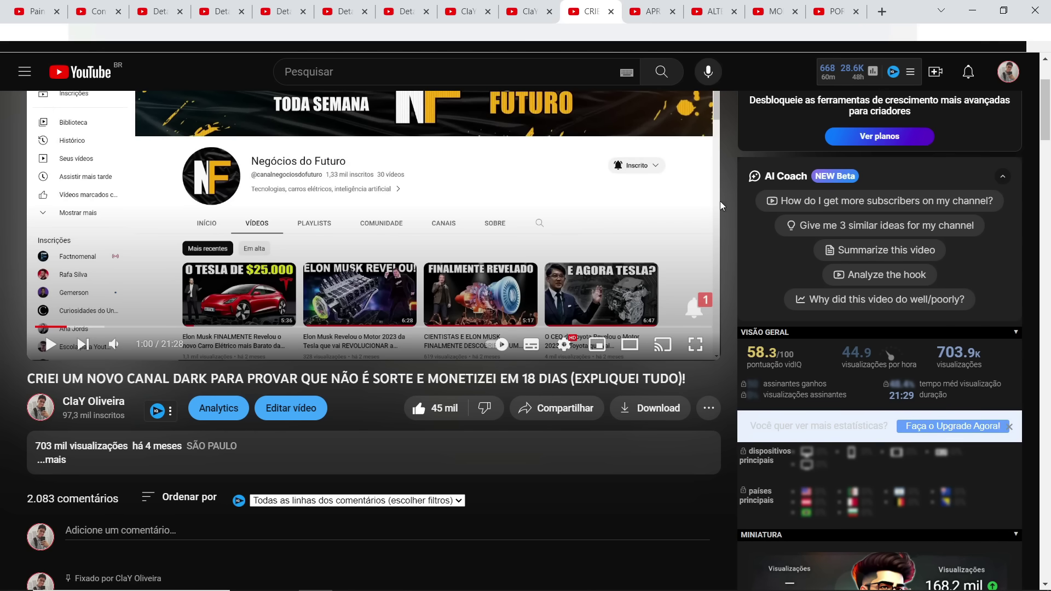
click(642, 14)
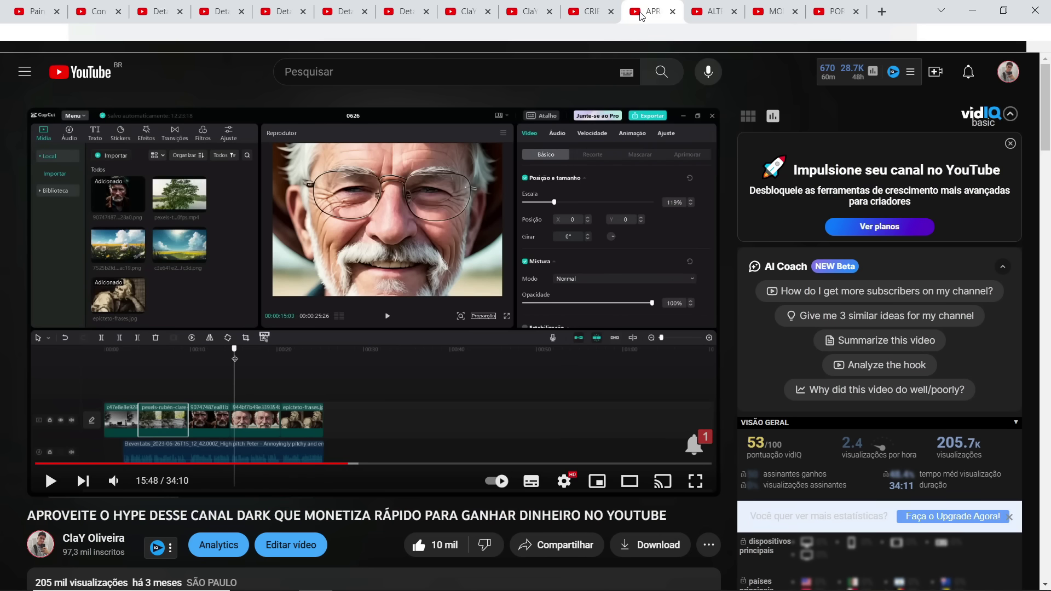
scroll(473, 230, down, 2)
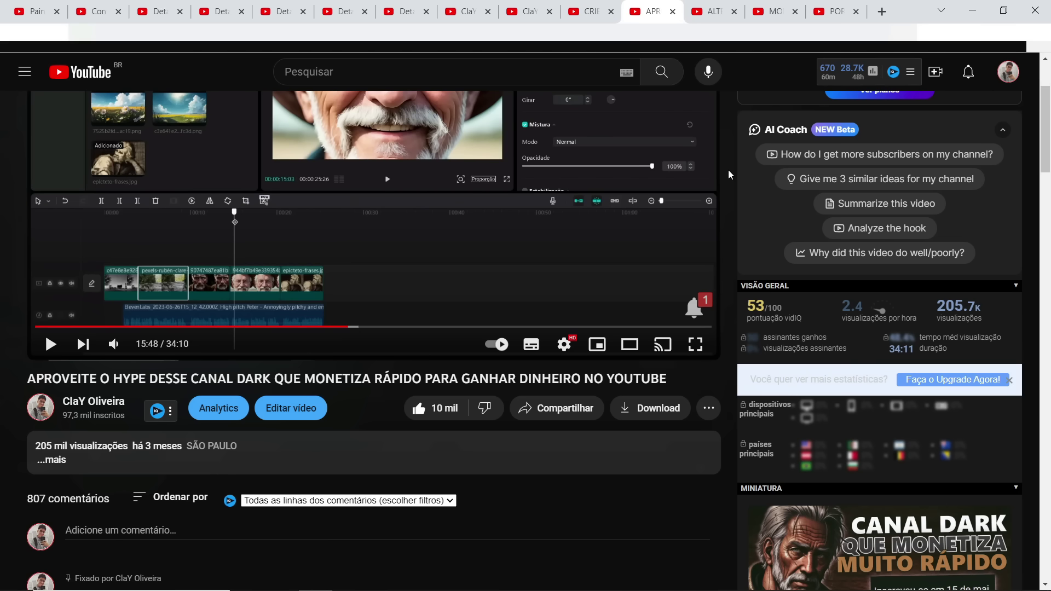
scroll(104, 372, down, 3)
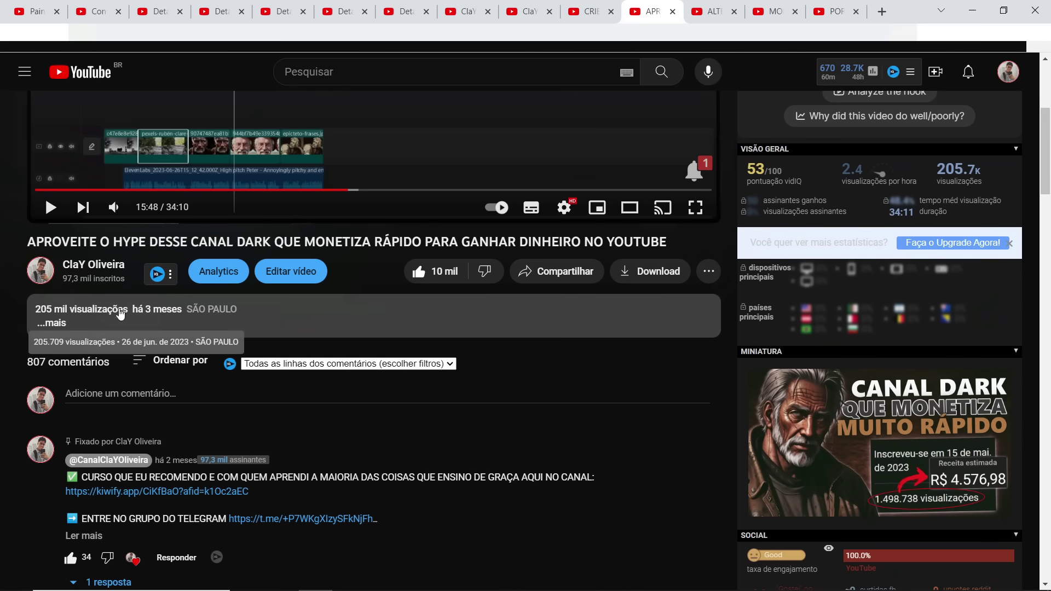
click(54, 323)
scroll(48, 295, down, 3)
scroll(66, 273, down, 10)
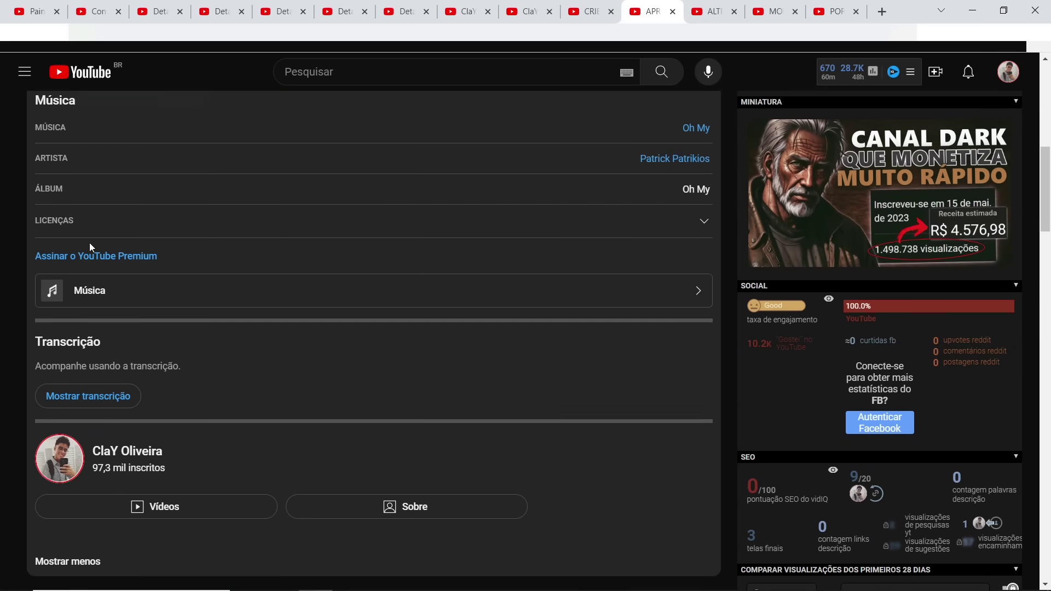
scroll(550, 310, down, 12)
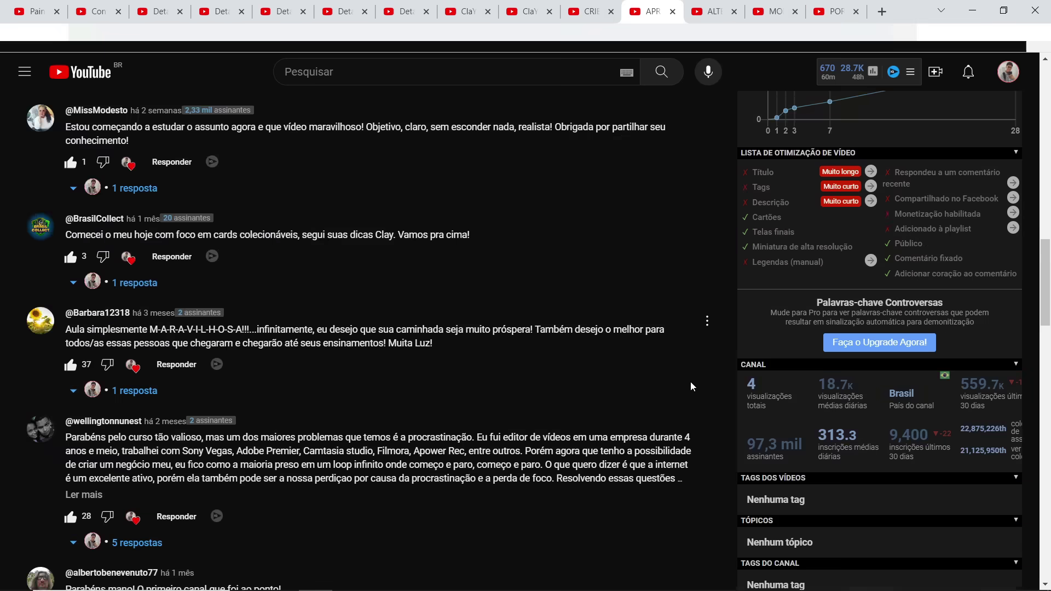
Open the "ALTERE ISSO NO SEU CANAL DO YOUTUBE" video, expand its description and highlight the full description text
key(ctrl+Tab)
scroll(694, 356, down, 5)
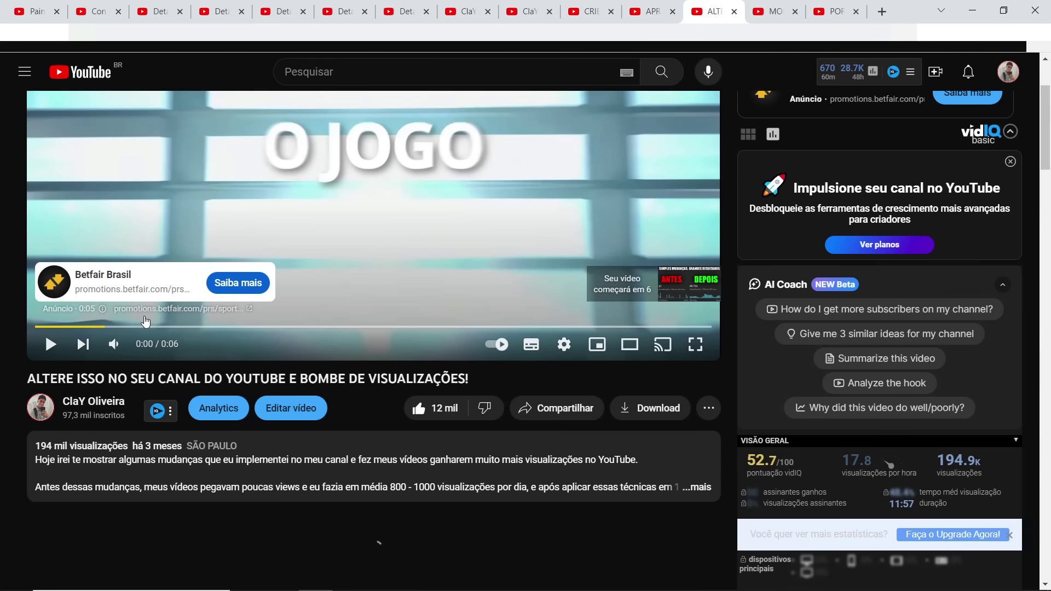
click(694, 355)
scroll(383, 274, down, 1)
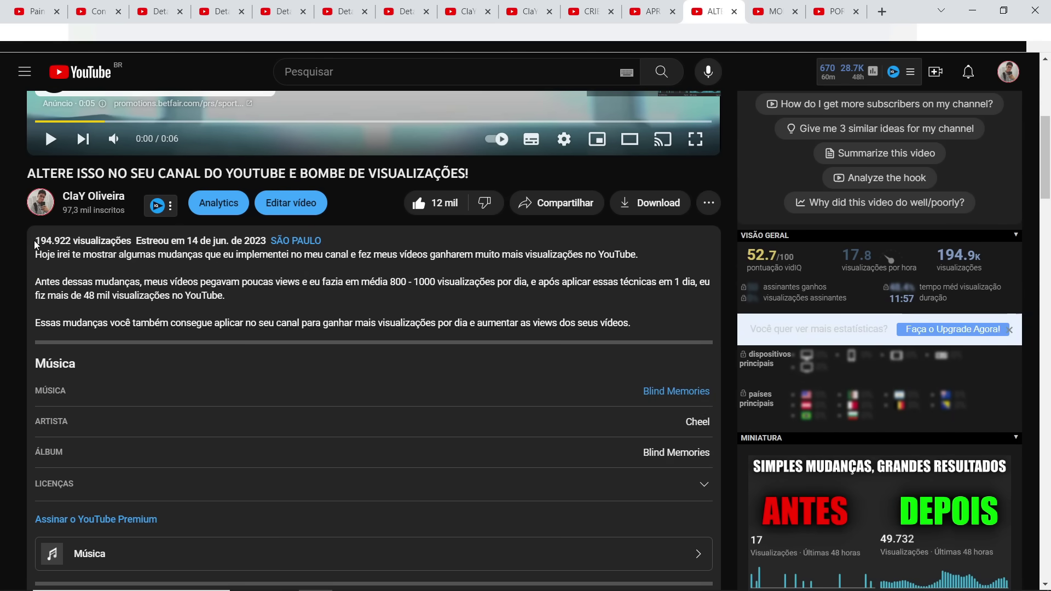
drag(34, 254, 646, 327)
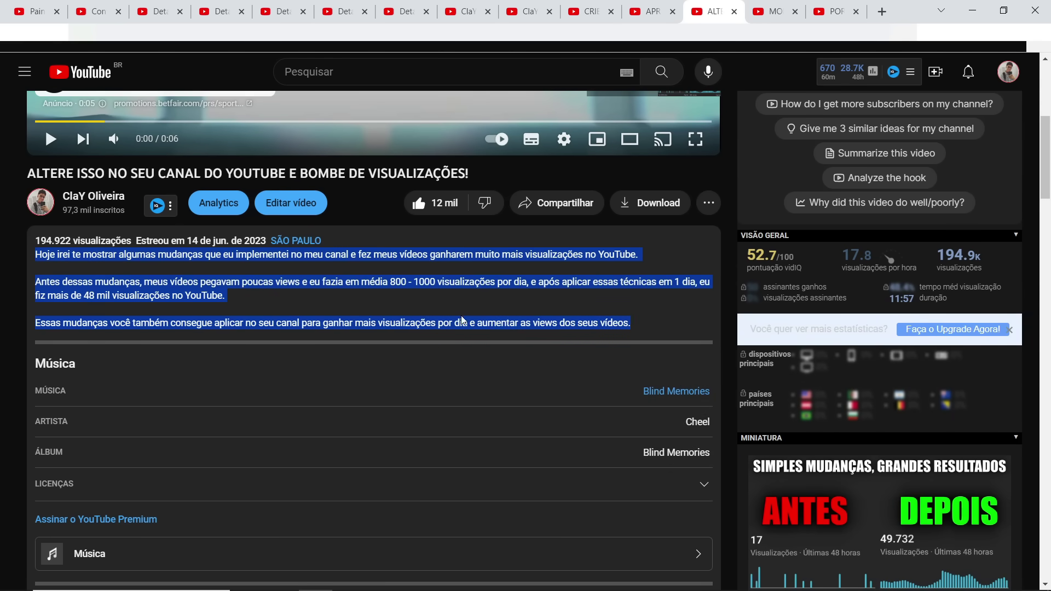
scroll(629, 345, down, 15)
scroll(629, 345, down, 3)
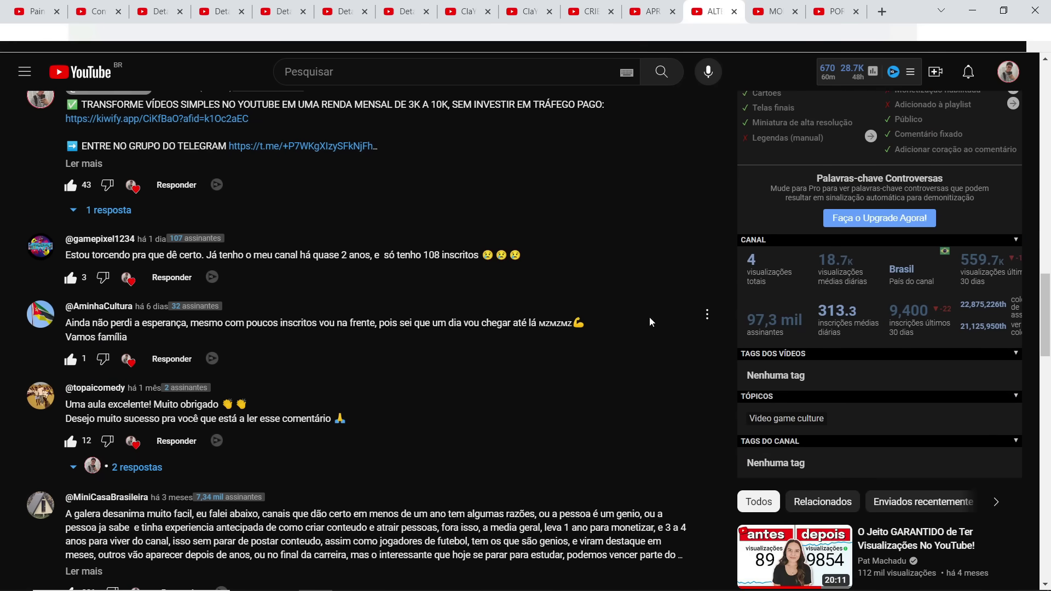
Check the description areas of the "MODELAGEM" and "PORQUE FAZER SEO" videos, expanding the one on "MODELAGEM"
key(ctrl+Tab)
scroll(244, 322, down, 5)
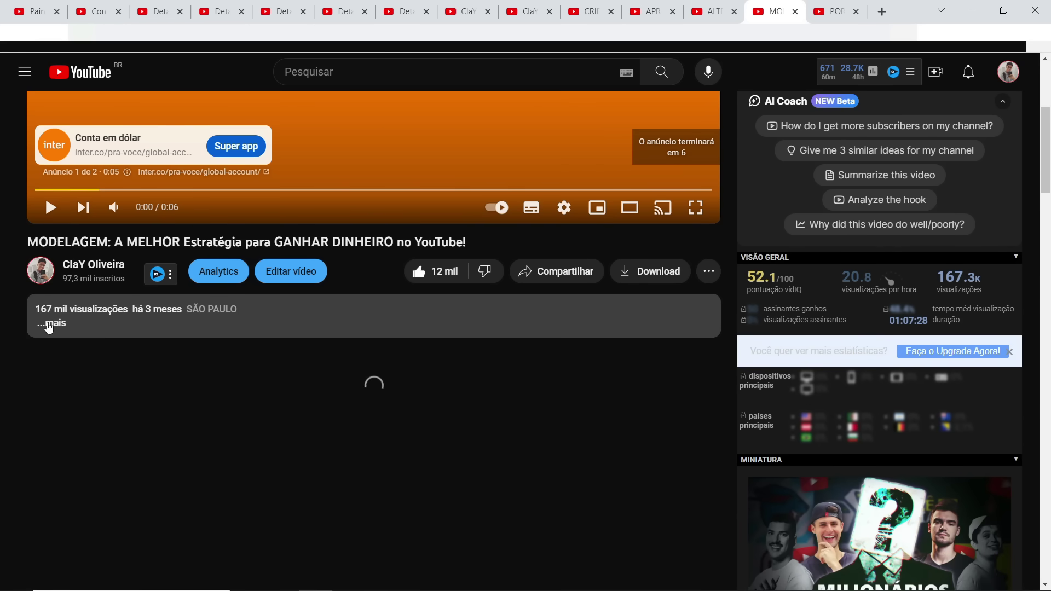
click(66, 327)
key(ctrl+Tab)
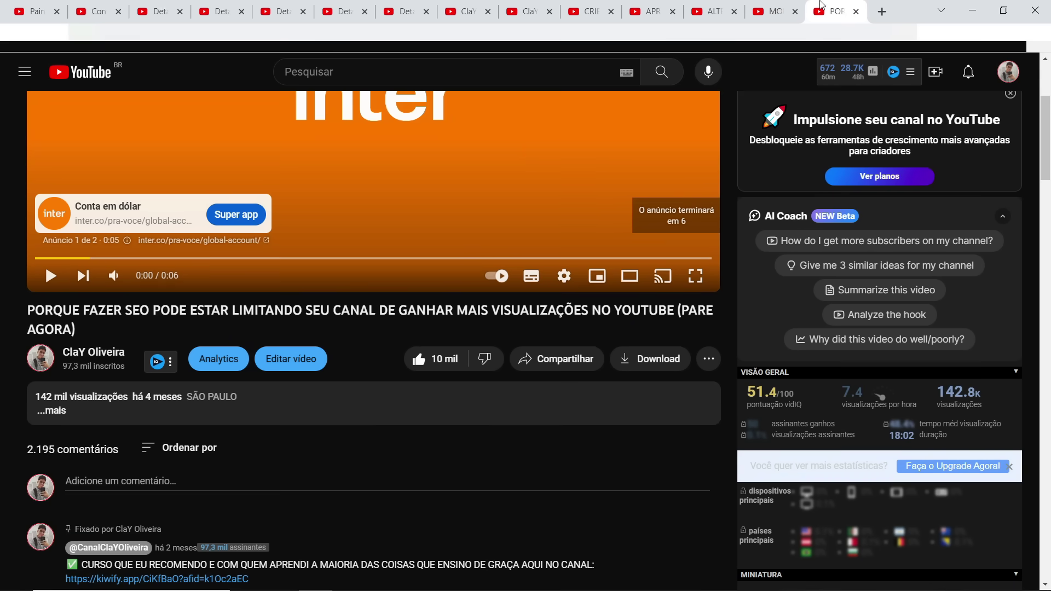
scroll(182, 301, down, 3)
scroll(290, 225, up, 1)
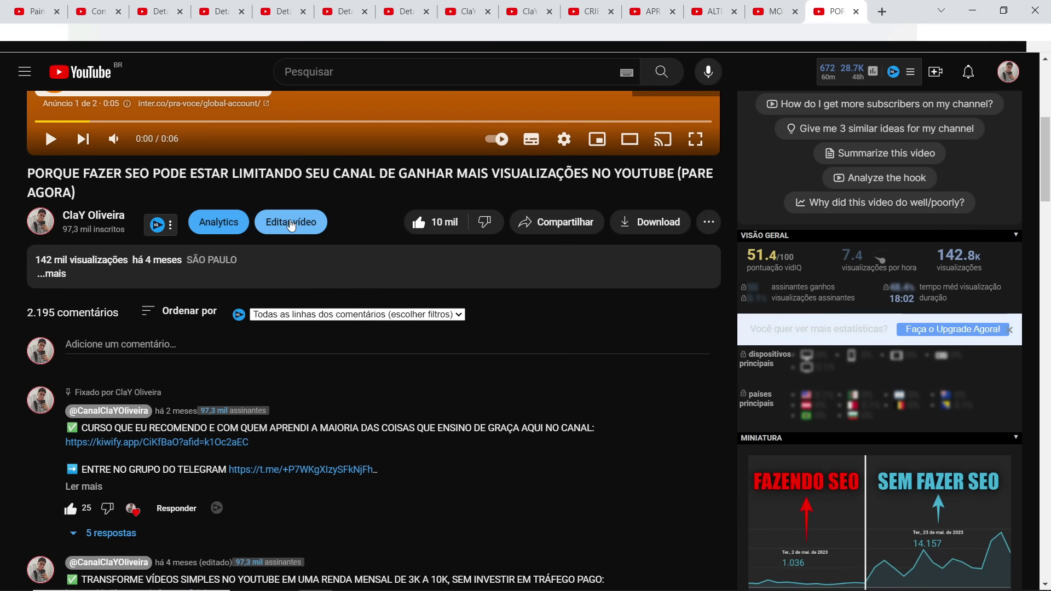
Switch to YouTube Studio's details page for the "CRIEI UM NOVO CANAL DARK" video and examine its description and tags fields
click(220, 11)
click(174, 7)
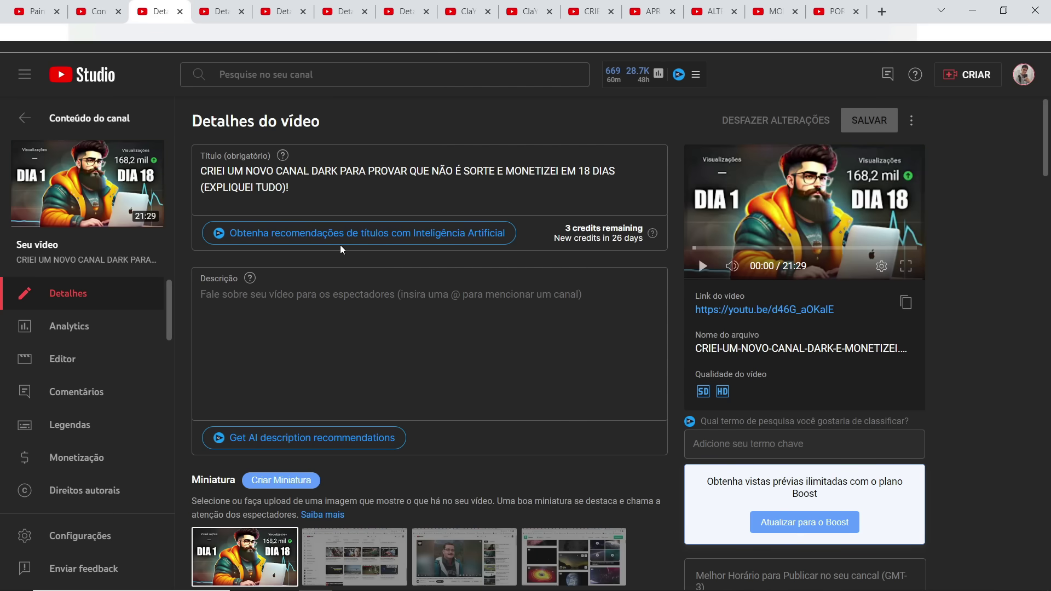
scroll(678, 237, down, 2)
scroll(676, 268, down, 1)
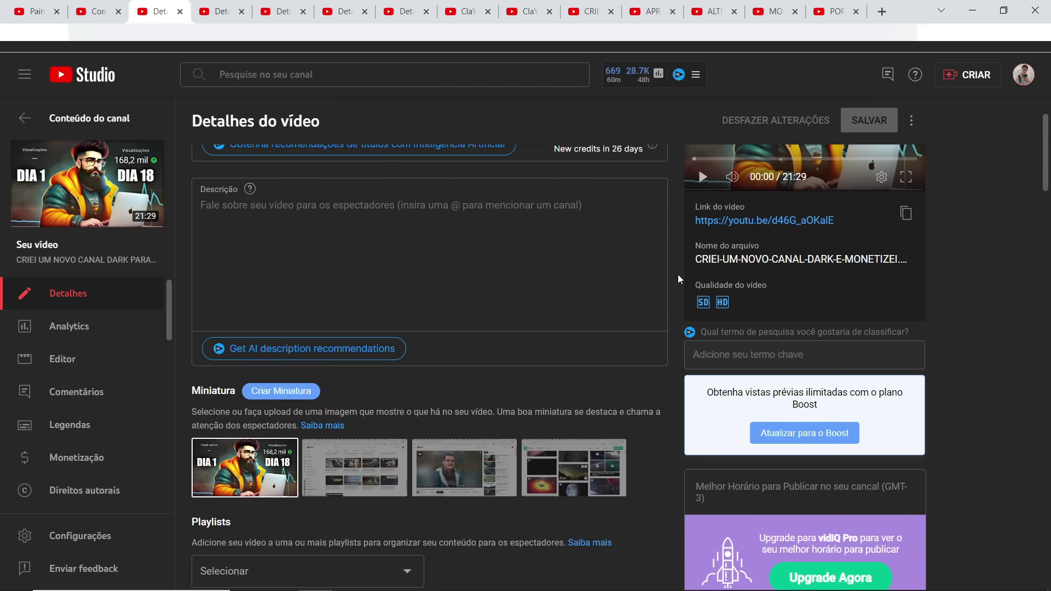
scroll(678, 275, up, 3)
click(265, 303)
scroll(265, 302, down, 15)
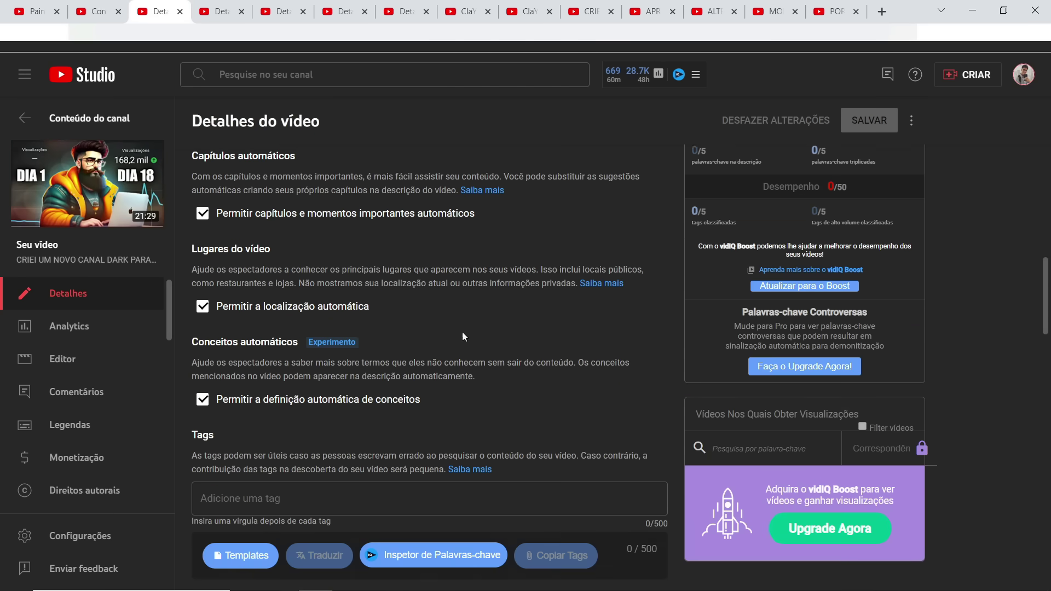
scroll(363, 401, up, 15)
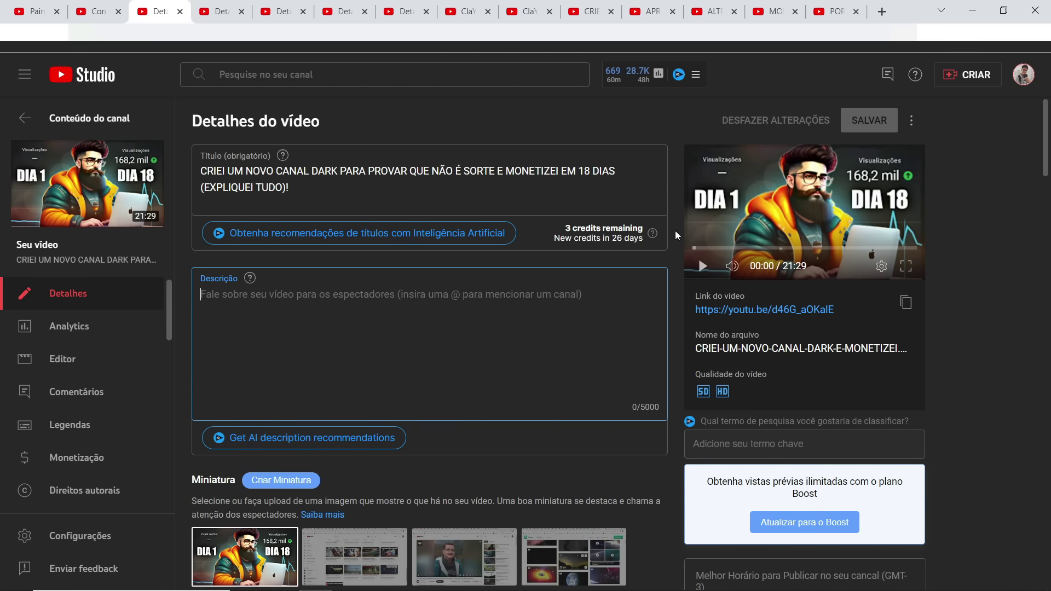
Highlight the help text on how tags contribute to video discovery and place the cursor in the tag field
scroll(676, 231, down, 20)
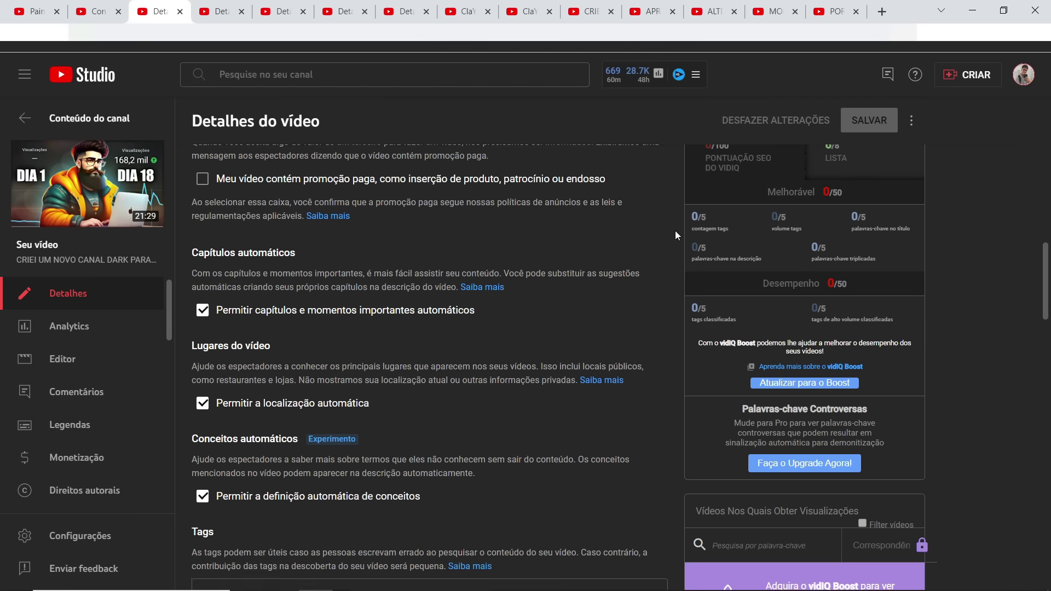
drag(194, 249, 642, 245)
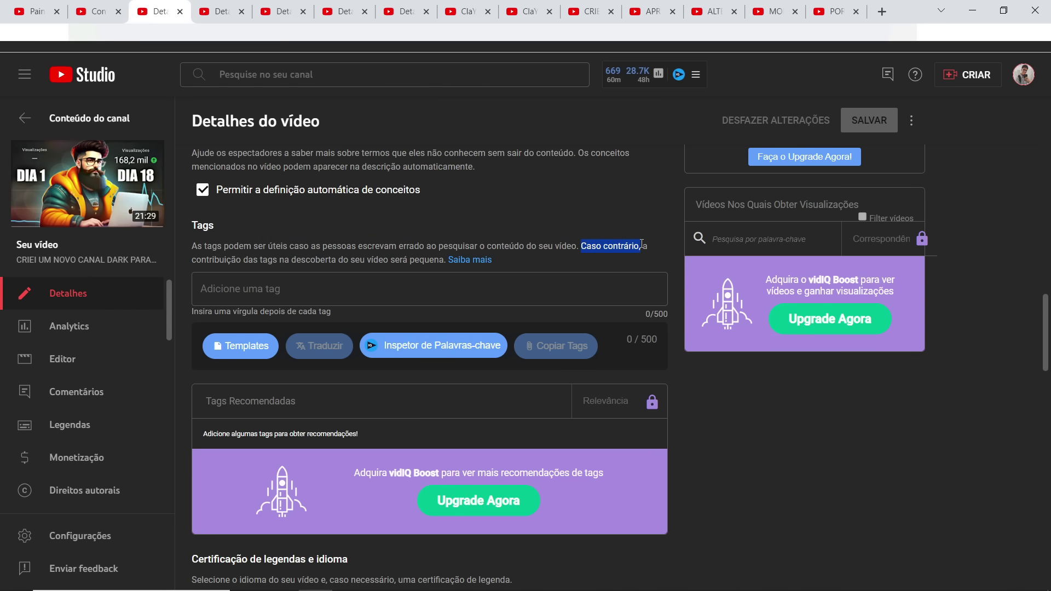
drag(227, 260, 443, 262)
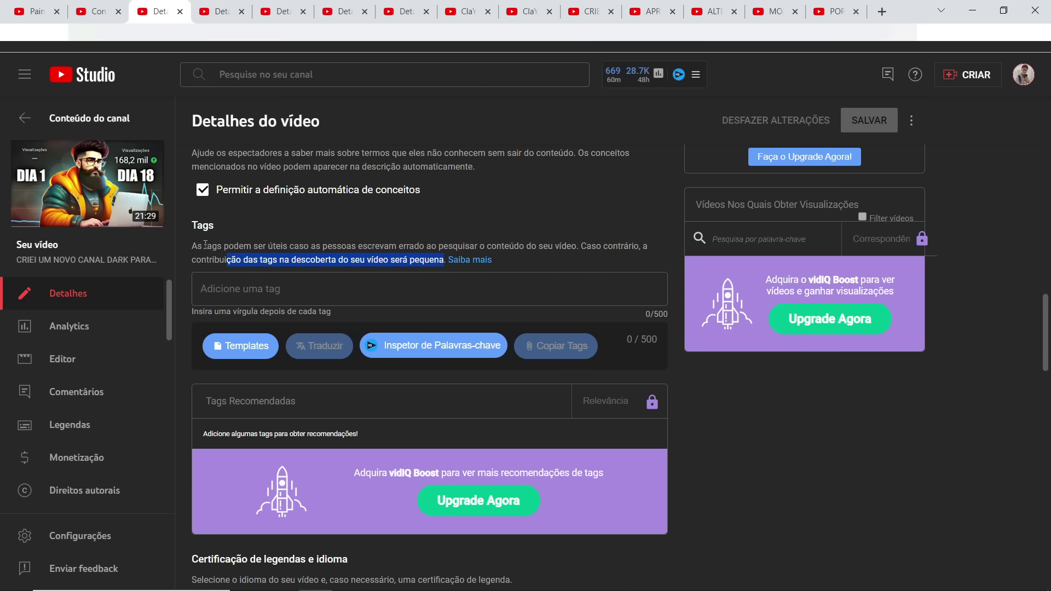
drag(192, 246, 578, 245)
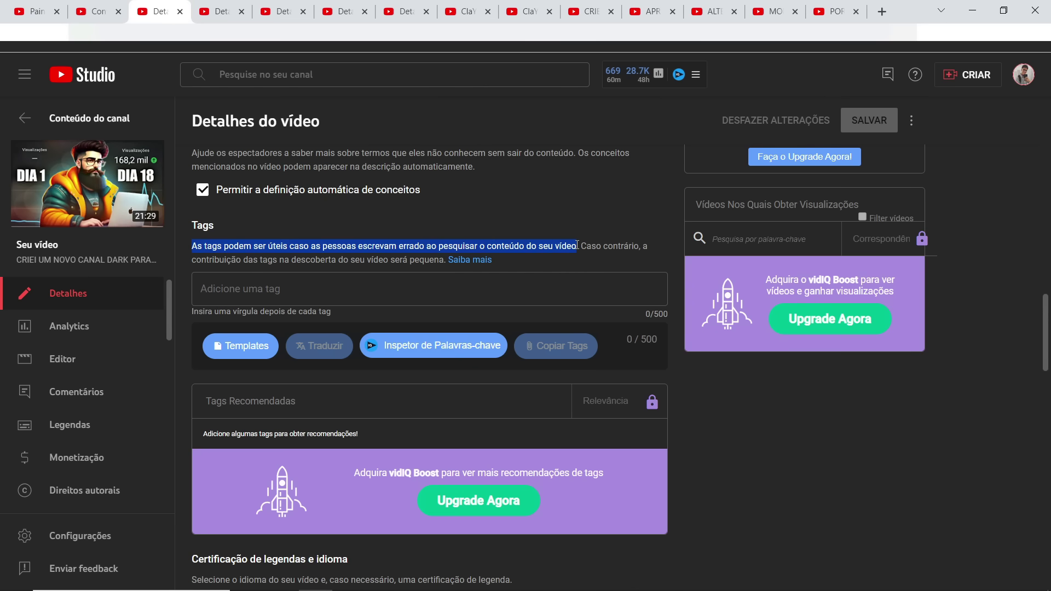
click(254, 296)
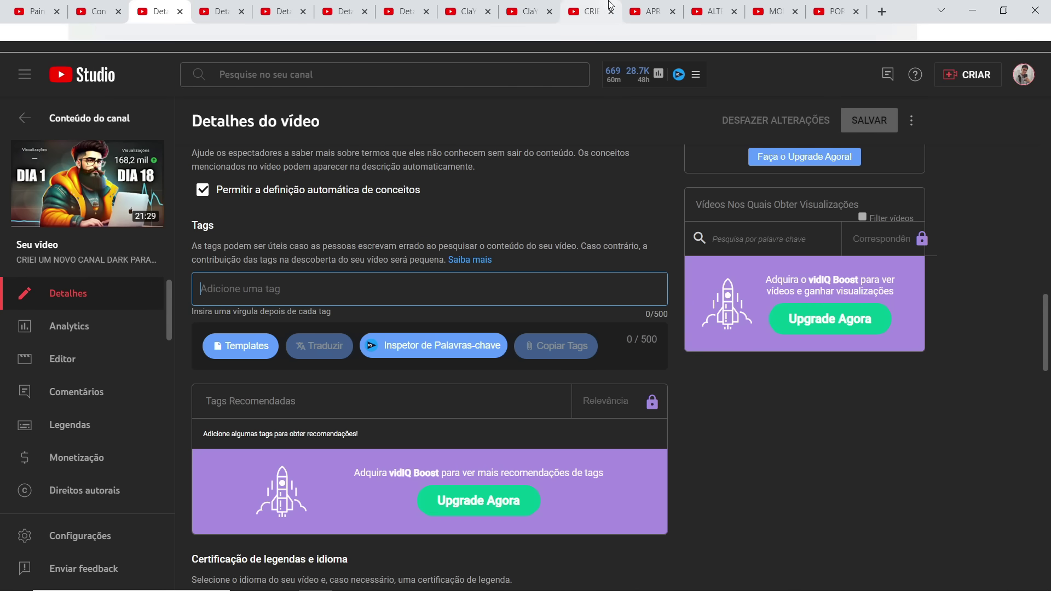
Return to the "CRIEI UM NOVO CANAL DARK" video page and examine its vidIQ SEO score breakdown and view count
click(590, 10)
scroll(718, 255, down, 15)
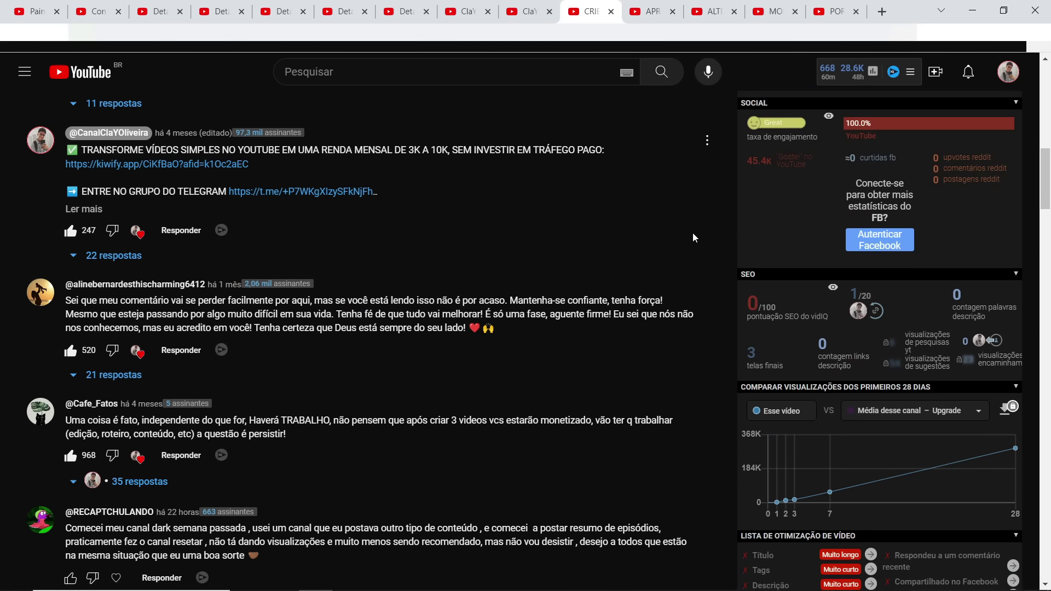
scroll(721, 222, up, 1)
mouse_move(747, 240)
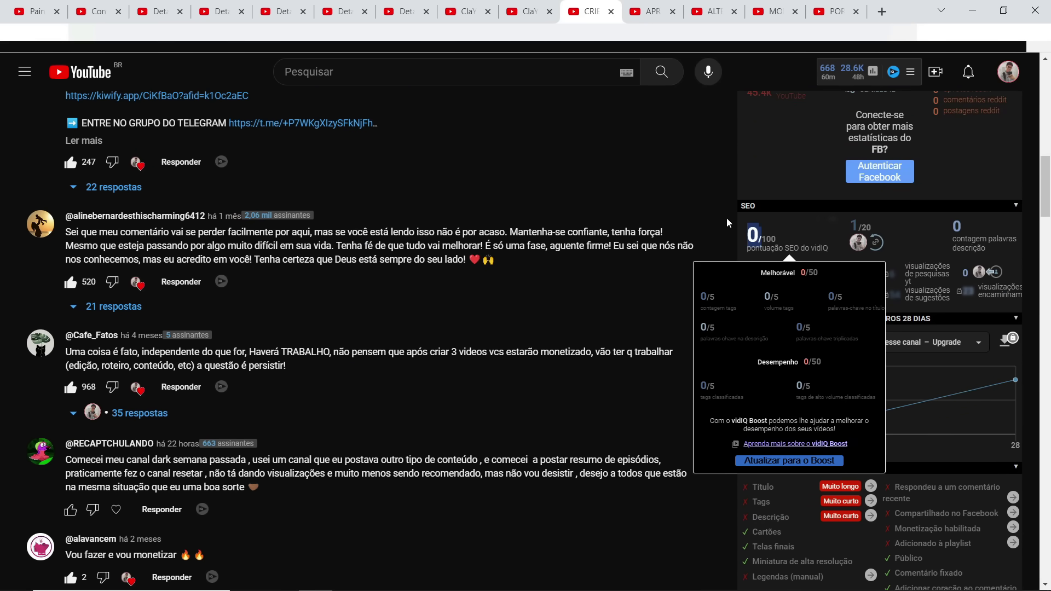
scroll(722, 245, up, 4)
scroll(722, 244, up, 3)
mouse_move(52, 245)
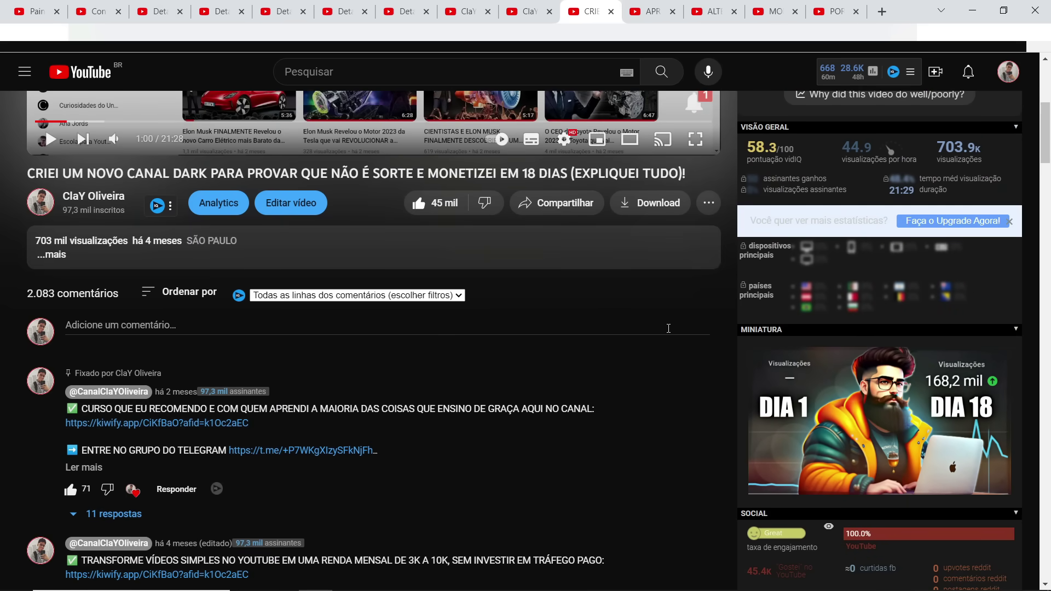
scroll(728, 334, down, 5)
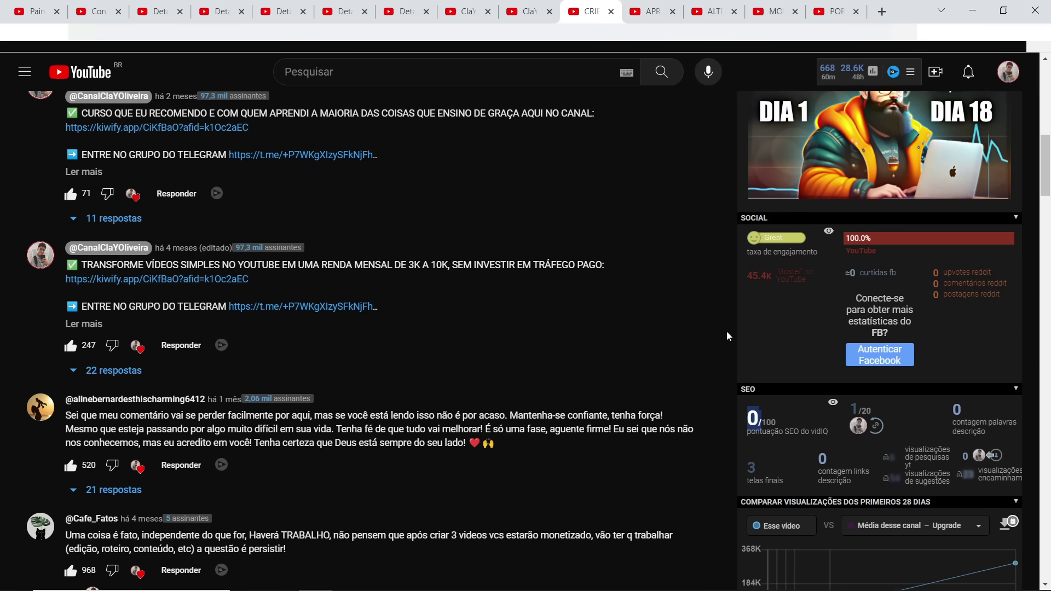
scroll(728, 336, down, 2)
mouse_move(750, 303)
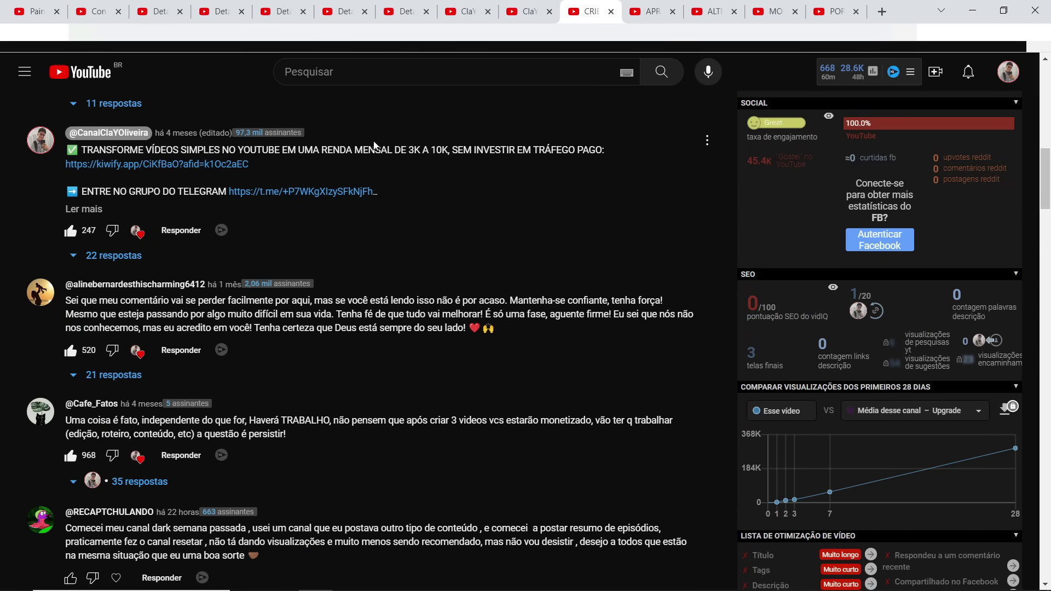
Return to the video's details in YouTube Studio and open its analytics overview
click(165, 11)
scroll(352, 232, up, 15)
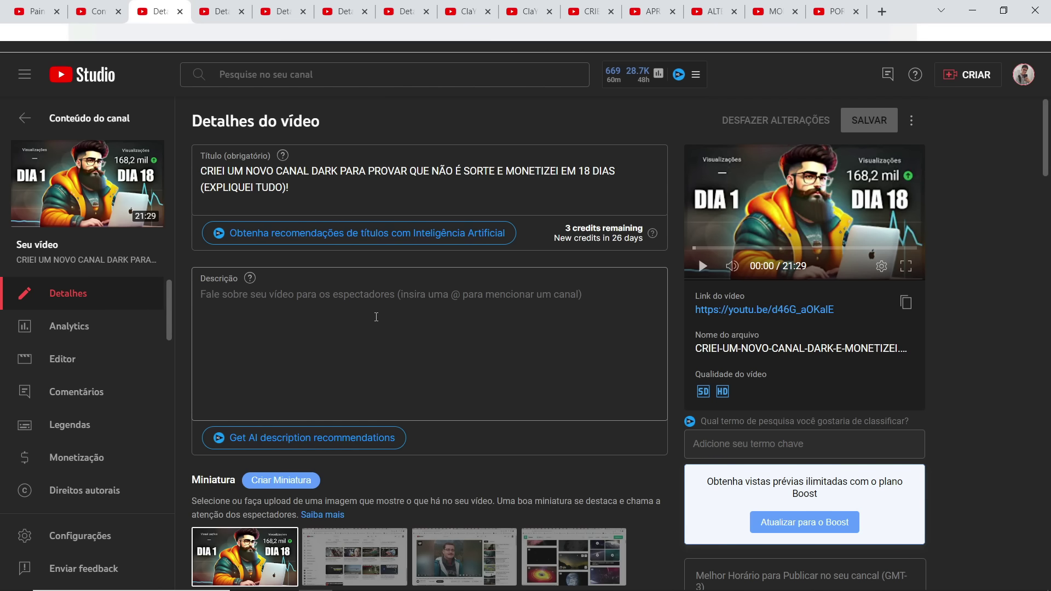
mouse_move(115, 196)
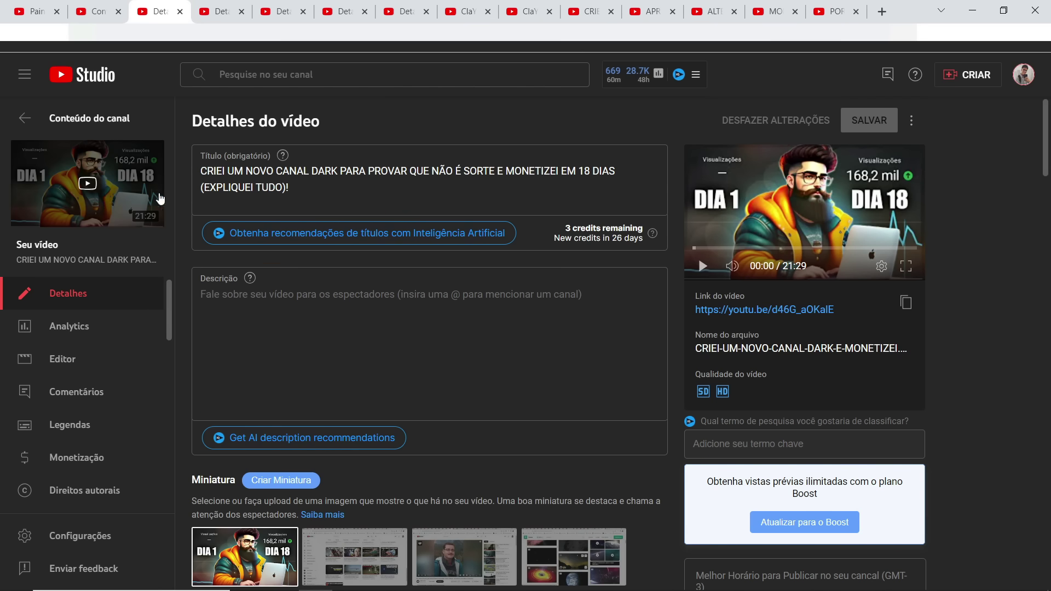
click(79, 326)
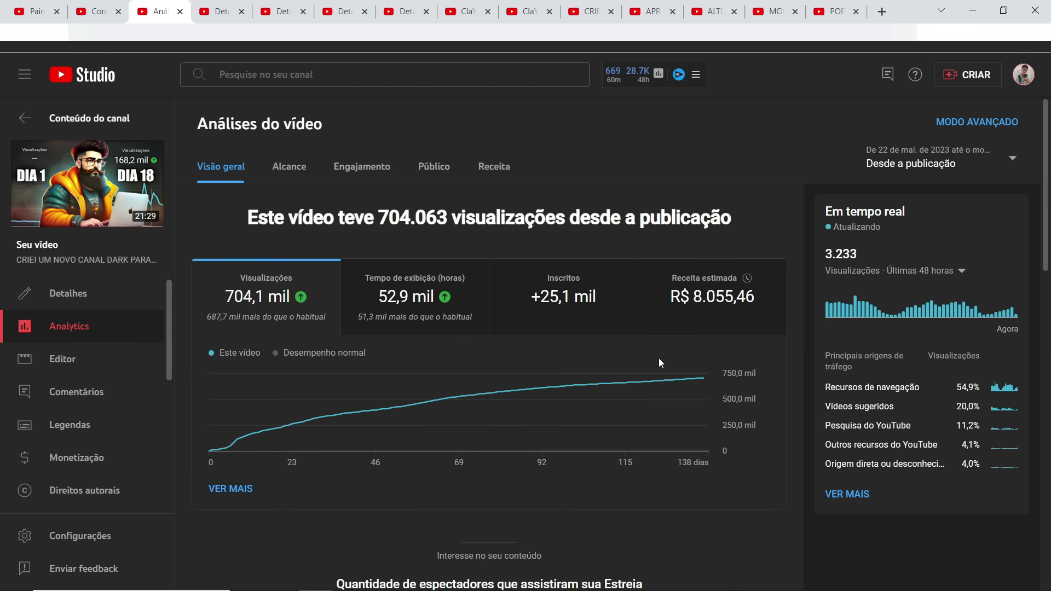
Highlight the traffic sources "Pesquisa do YouTube", "Recursos de navegação" and "Vídeos sugeridos" in the real-time analytics
drag(827, 430, 905, 430)
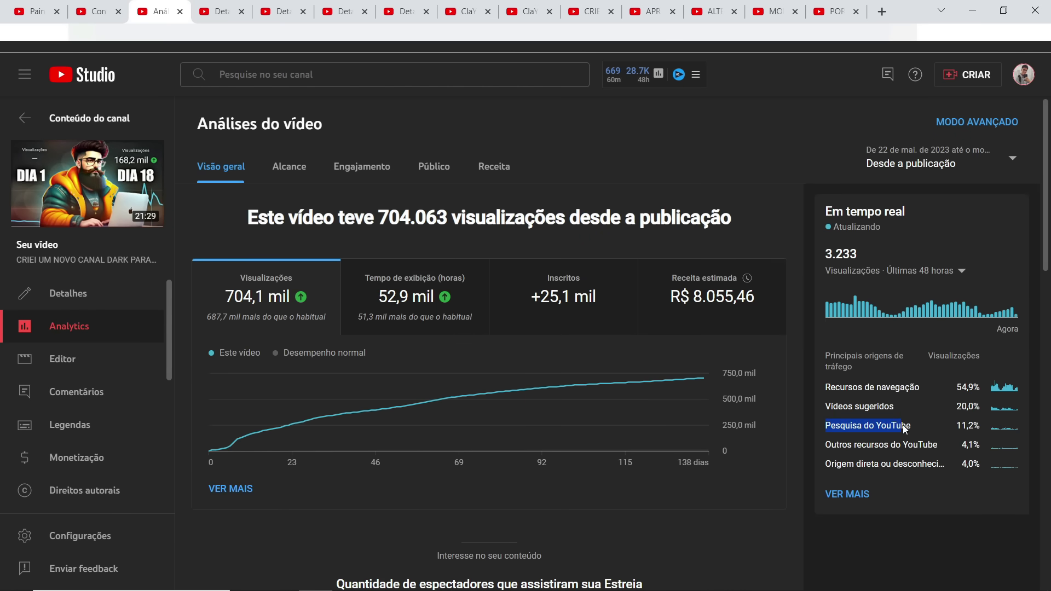
drag(828, 429, 911, 431)
click(911, 426)
click(911, 424)
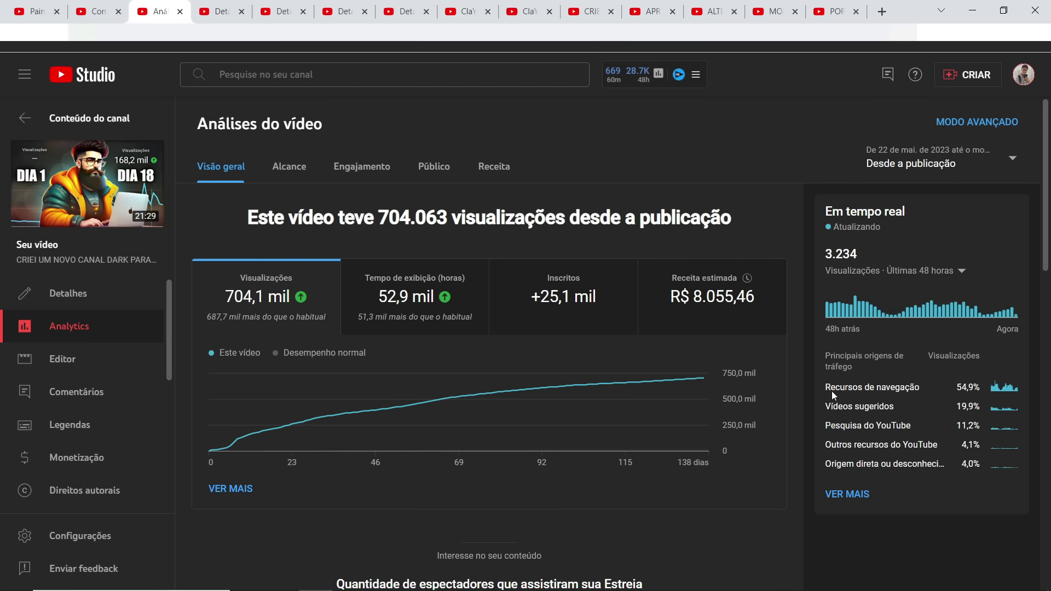
drag(826, 389, 919, 392)
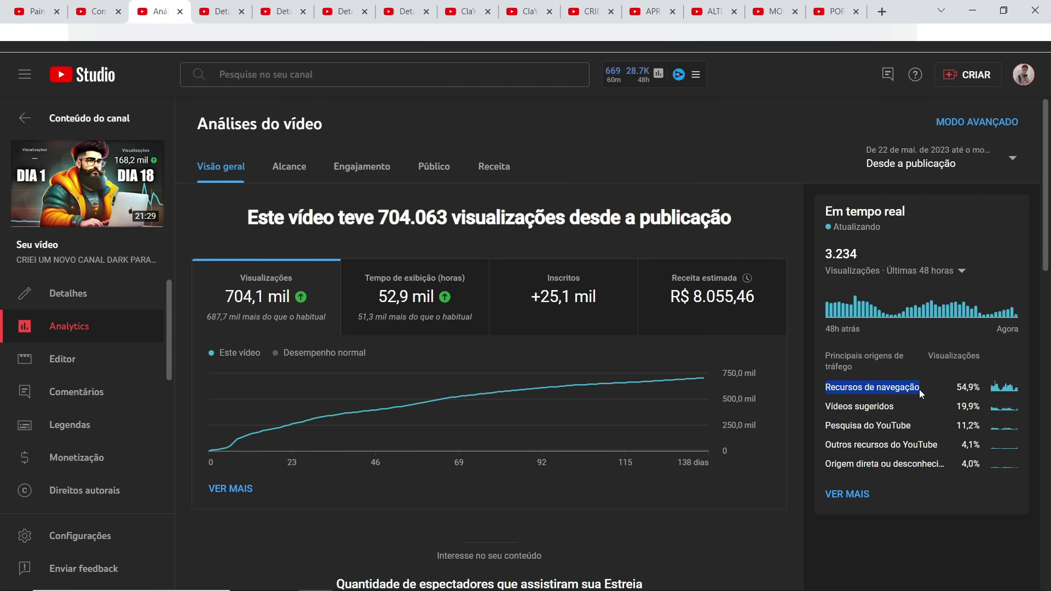
drag(831, 410, 876, 409)
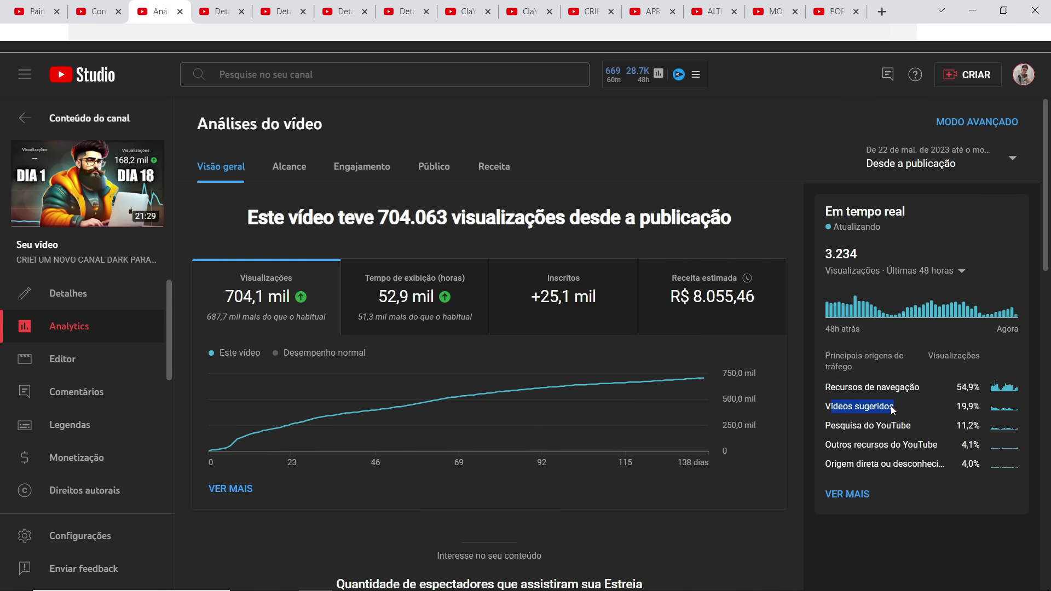
Highlight the traffic source "Pesquisa do YouTube" in the real-time analytics and clear the selection
triple_click(900, 426)
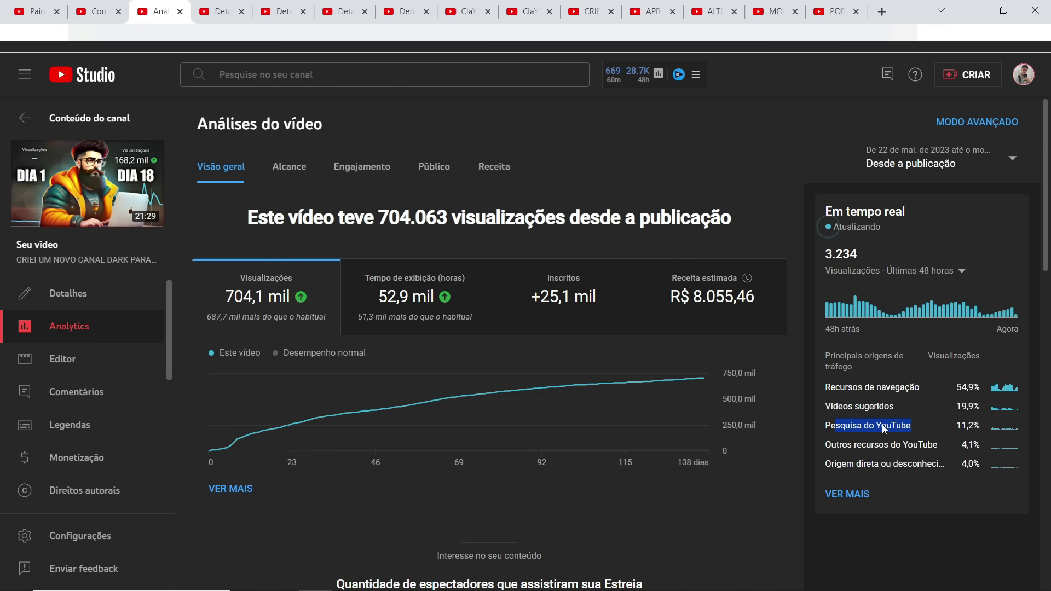
click(894, 429)
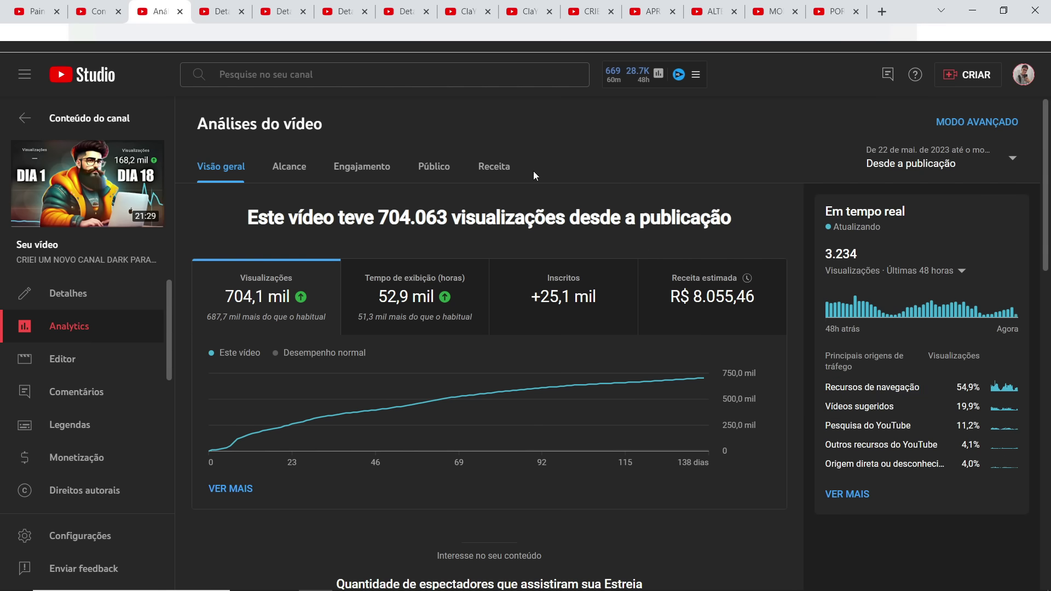
Examine the vidIQ SEO score and the tag field in the details of the "APROVEITE O HYPE DESSE CANAL" video
key(ctrl+Tab)
key(ctrl+shift+Tab)
scroll(404, 278, down, 6)
key(ctrl+Tab)
scroll(446, 315, down, 5)
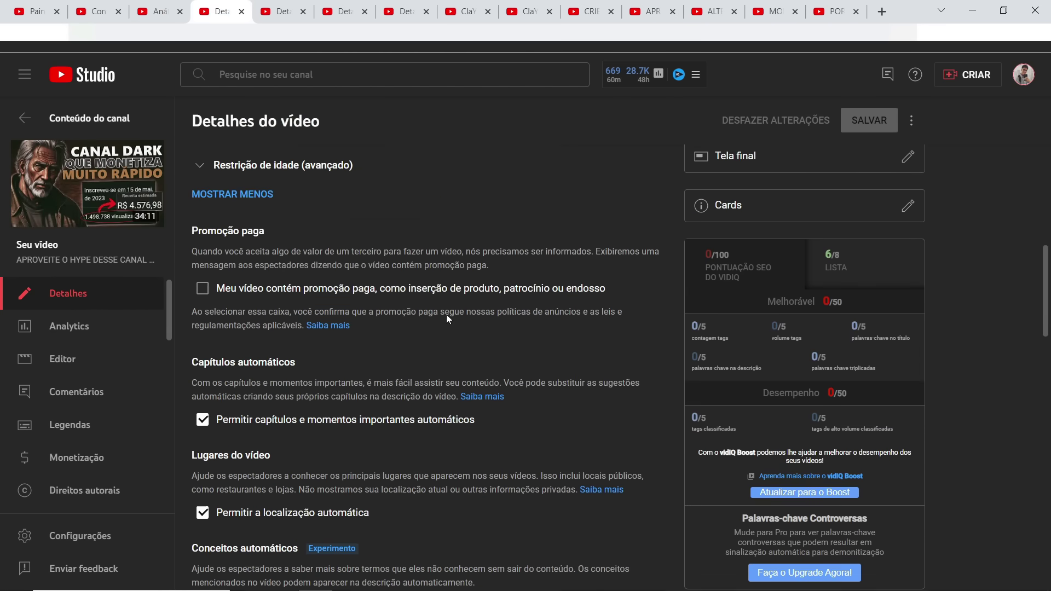
scroll(446, 314, down, 8)
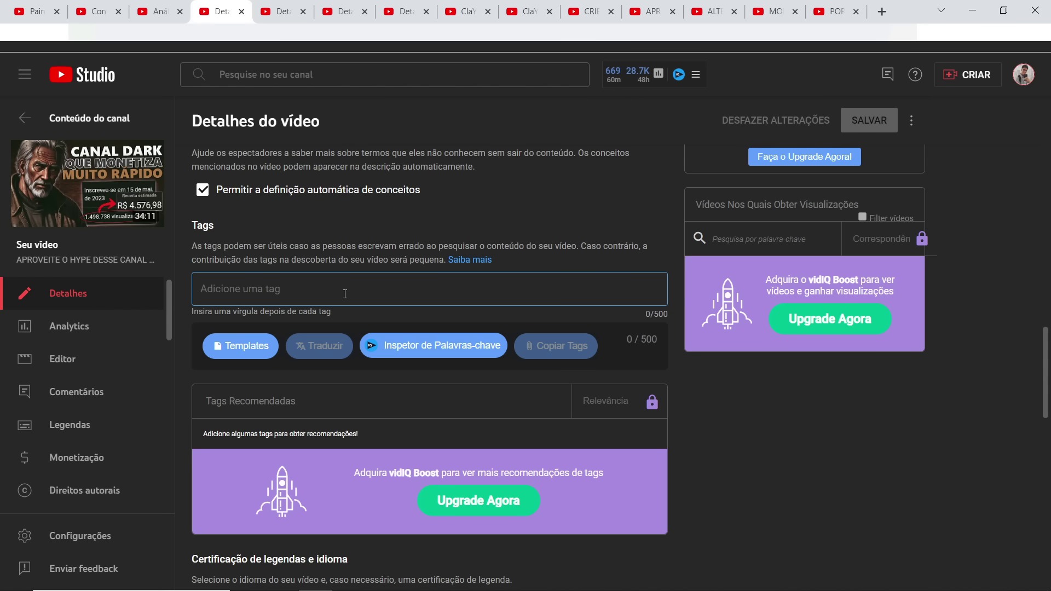
key(ctrl+shift+Tab)
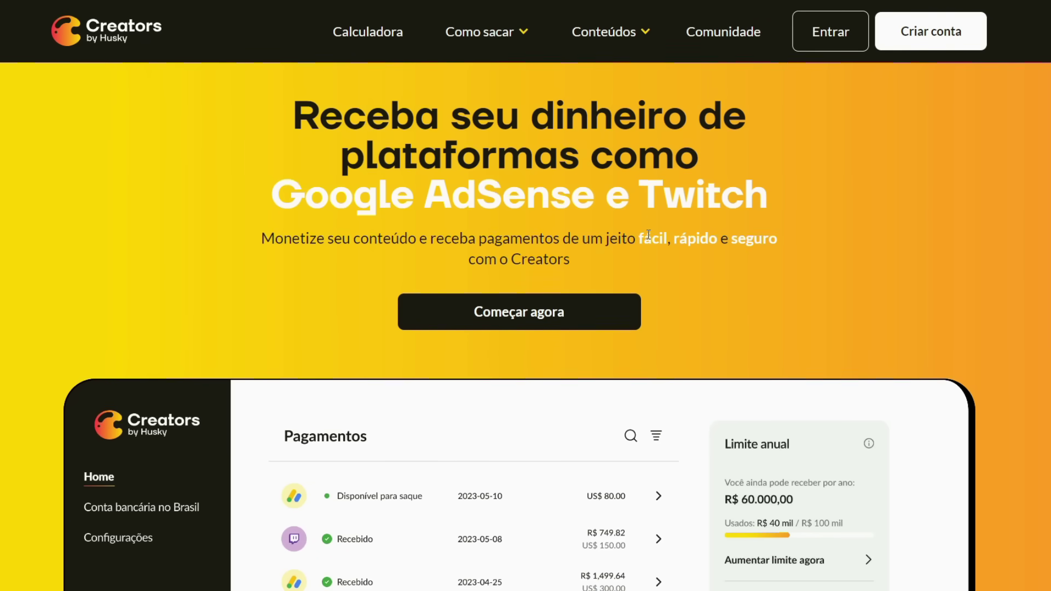
Look through the Creators by Husky landing page, covering the payments preview, intro video, benefits and how the service works
scroll(648, 234, down, 5)
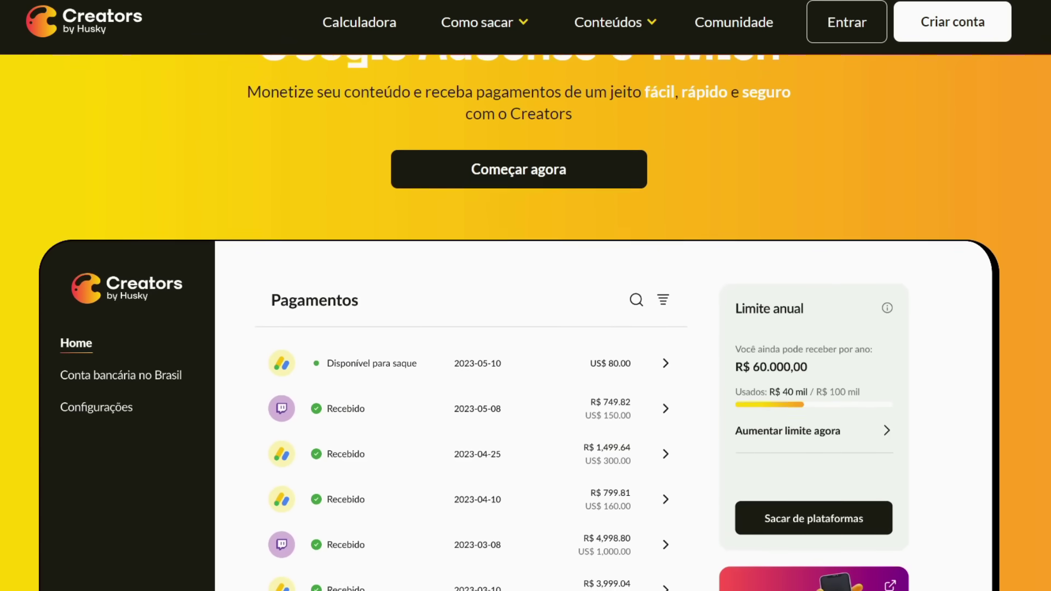
scroll(519, 323, down, 4)
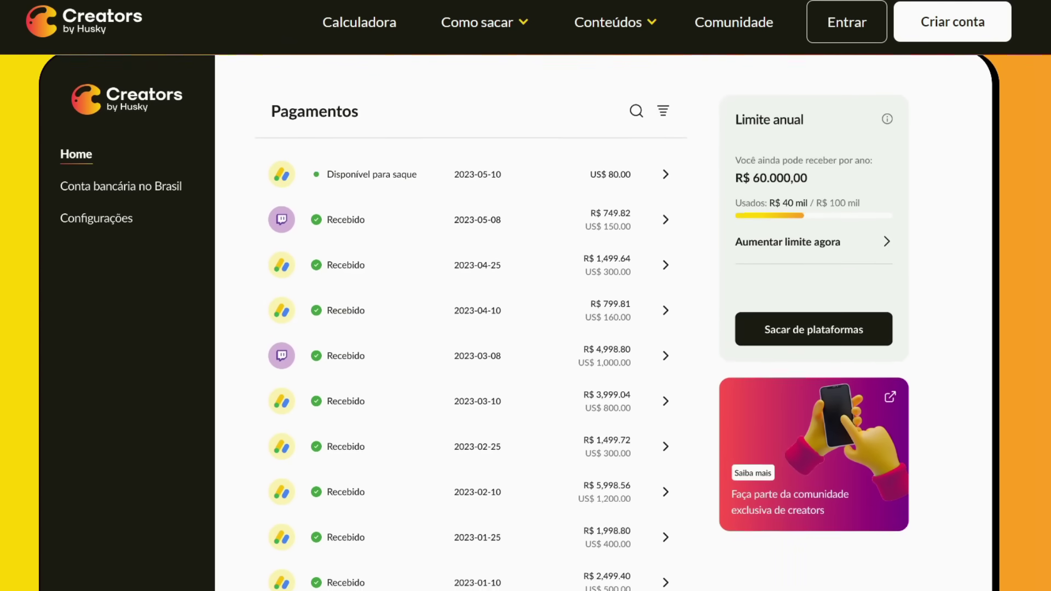
scroll(519, 323, down, 5)
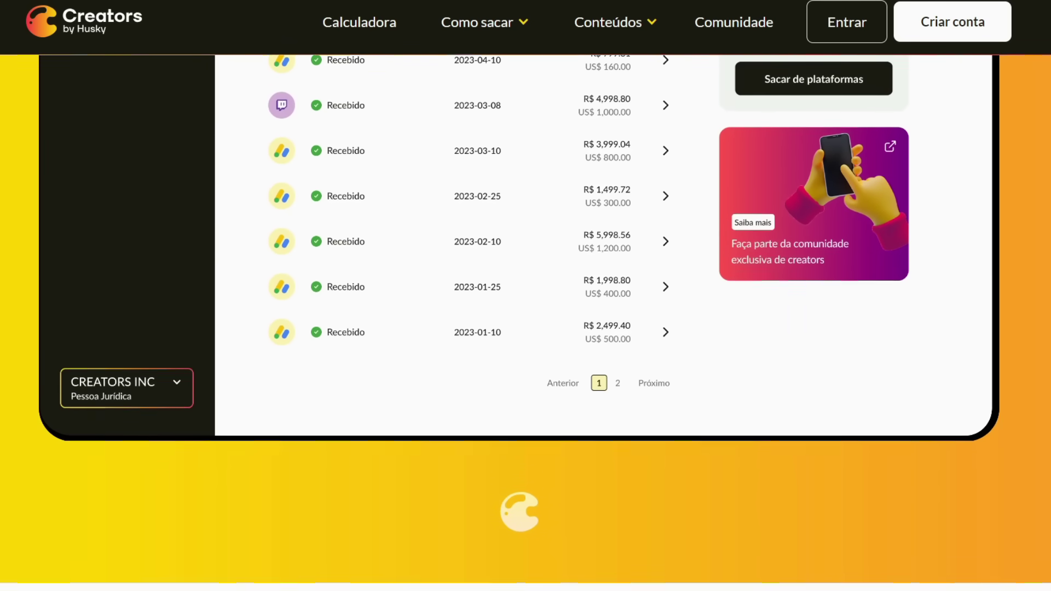
scroll(519, 323, down, 5)
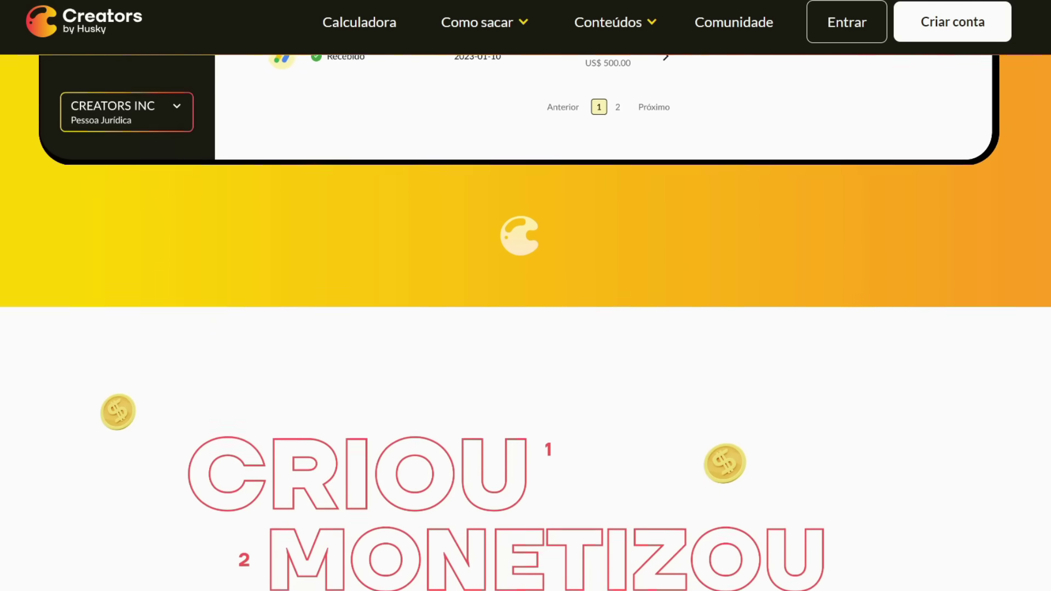
scroll(519, 323, down, 5)
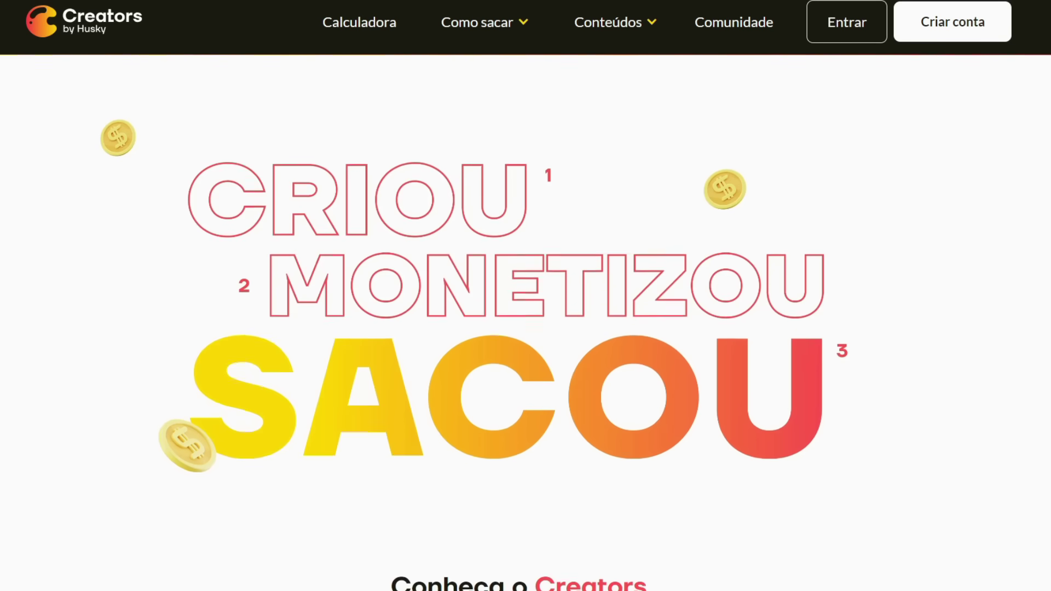
scroll(519, 323, down, 5)
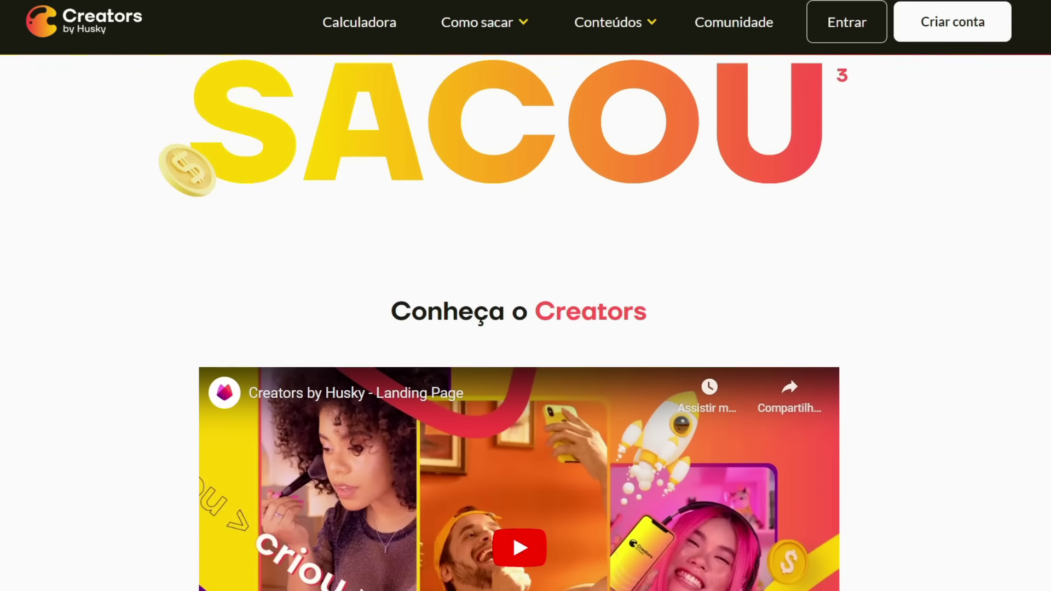
scroll(519, 323, down, 5)
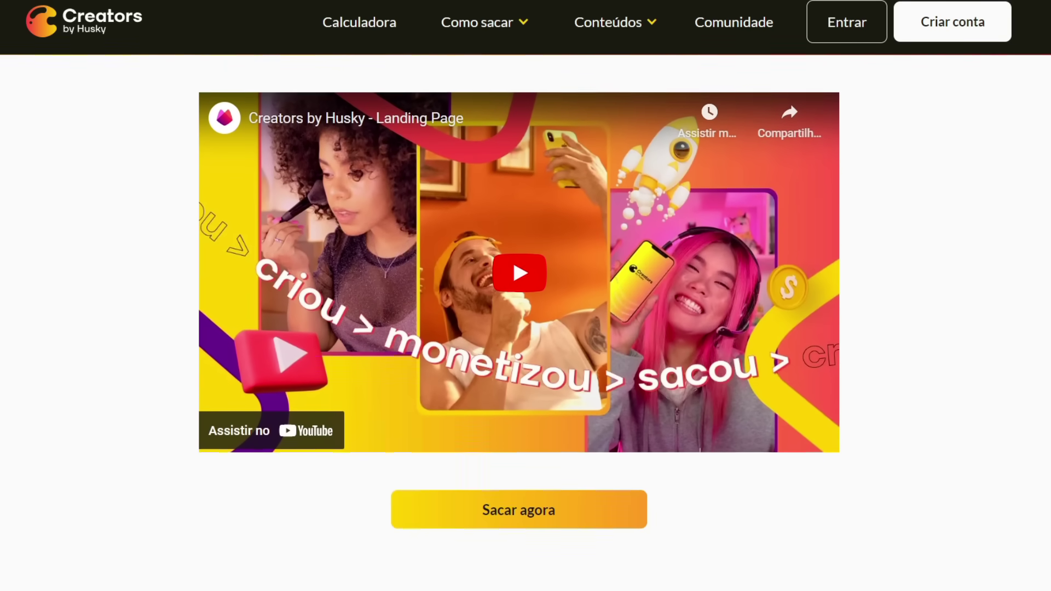
scroll(519, 323, down, 5)
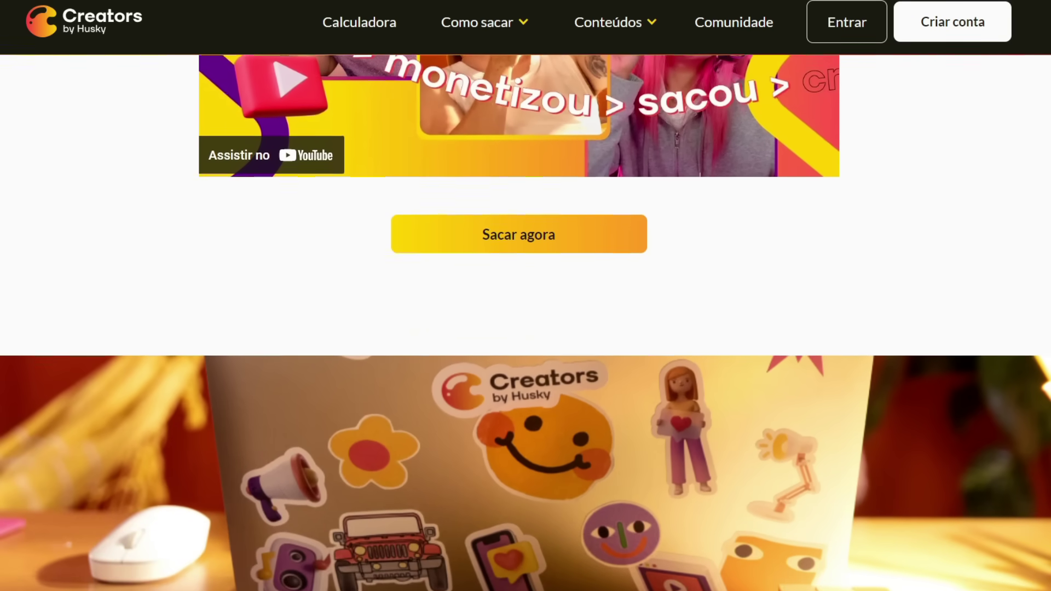
scroll(519, 323, down, 5)
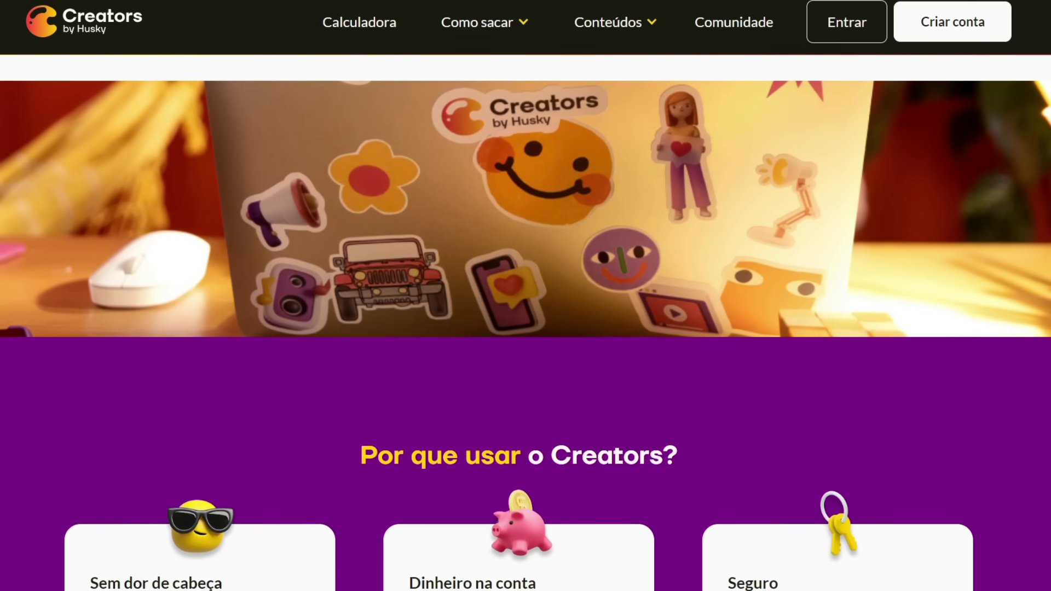
scroll(519, 323, down, 5)
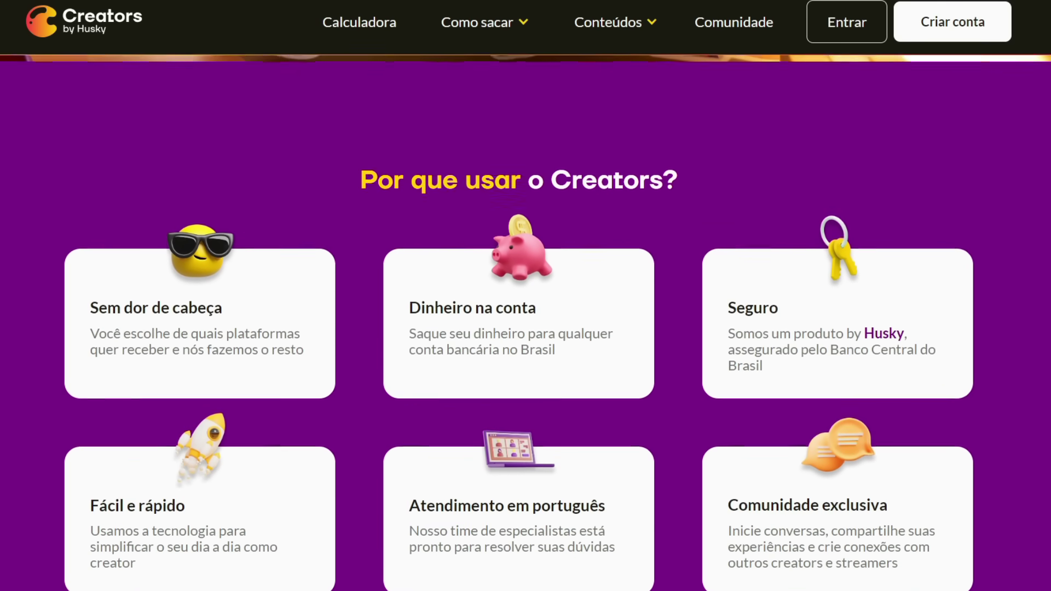
scroll(519, 323, down, 5)
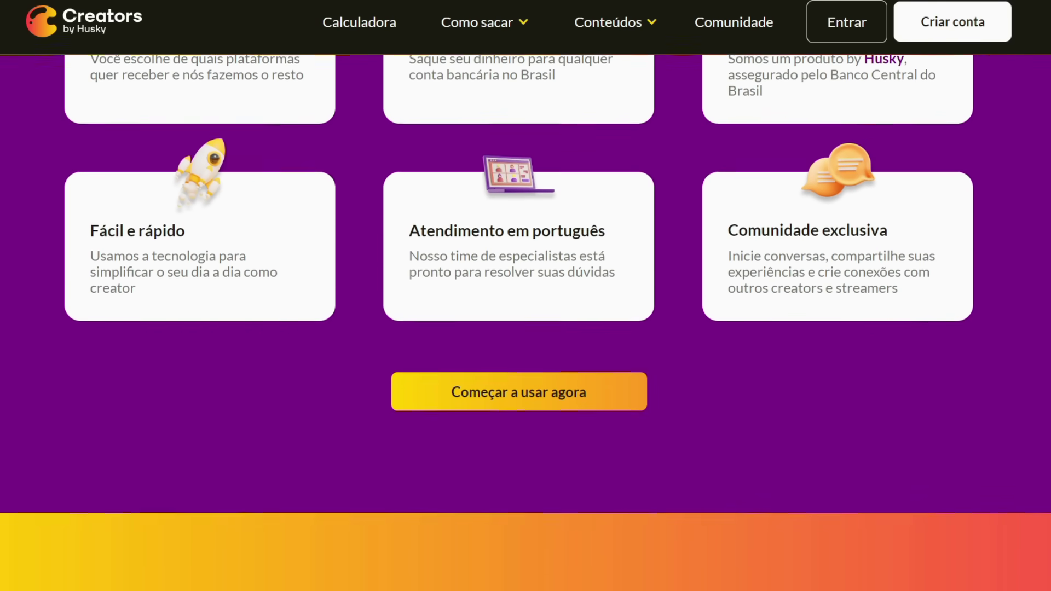
scroll(519, 323, down, 5)
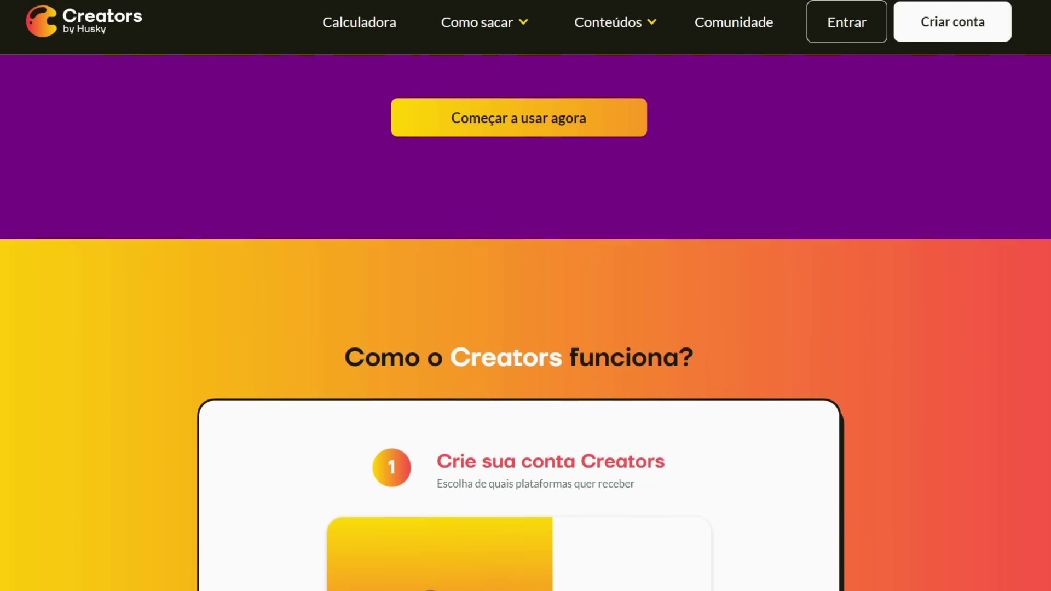
scroll(519, 323, down, 5)
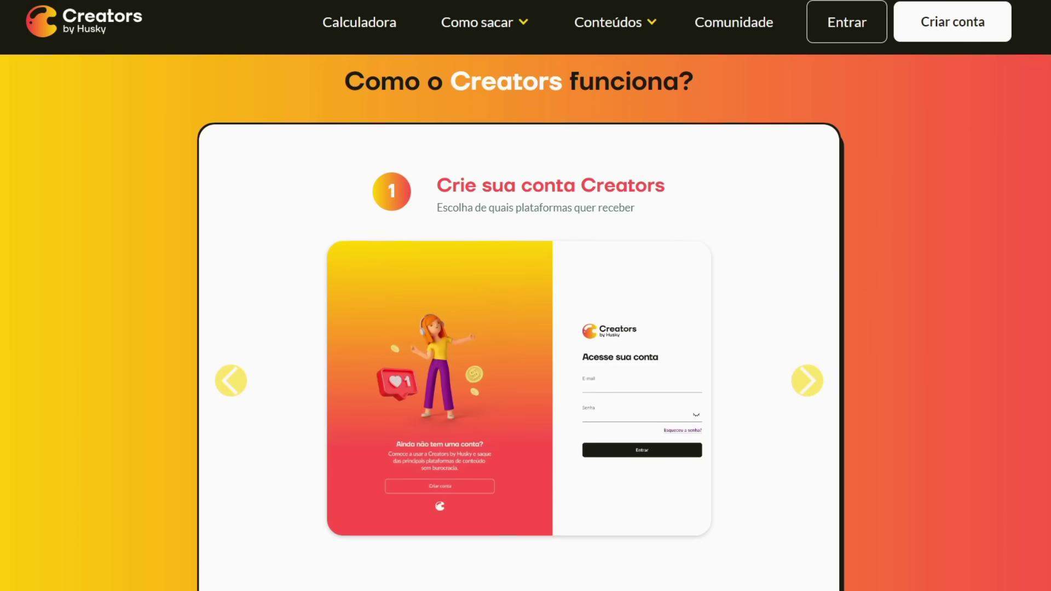
scroll(519, 323, down, 5)
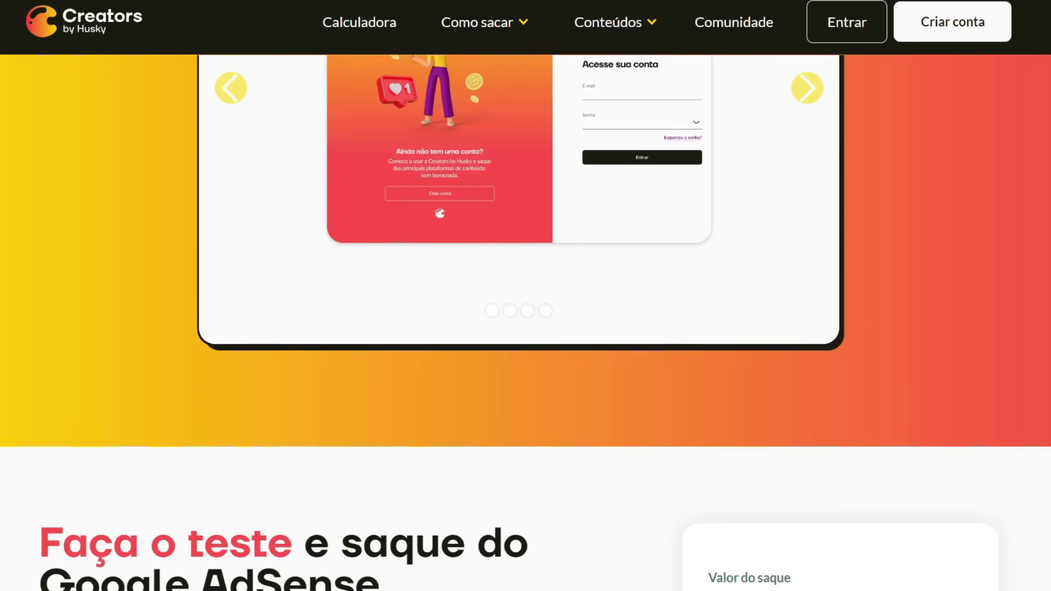
scroll(519, 323, down, 3)
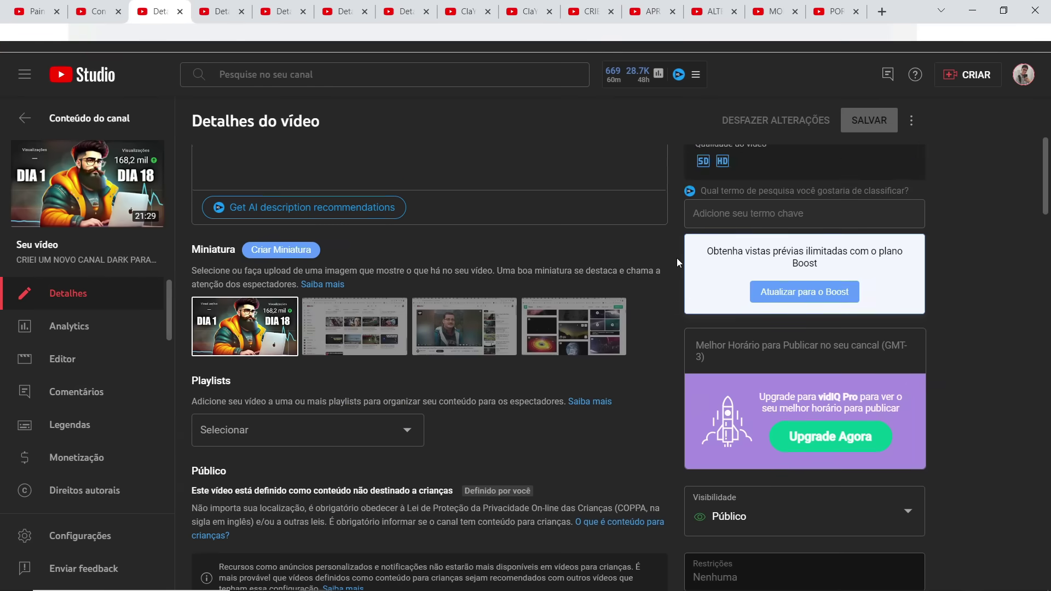
In the "CRIEI UM NOVO CANAL DARK" details, show the "Programar" visibility option, return to "Salvar ou publicar" and close the options
scroll(678, 257, down, 5)
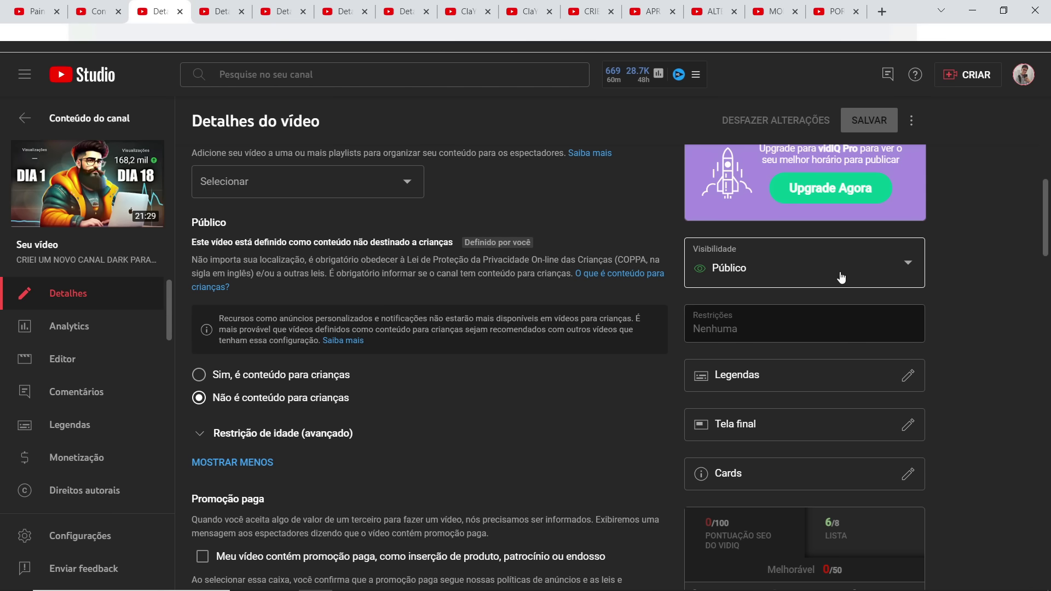
click(908, 263)
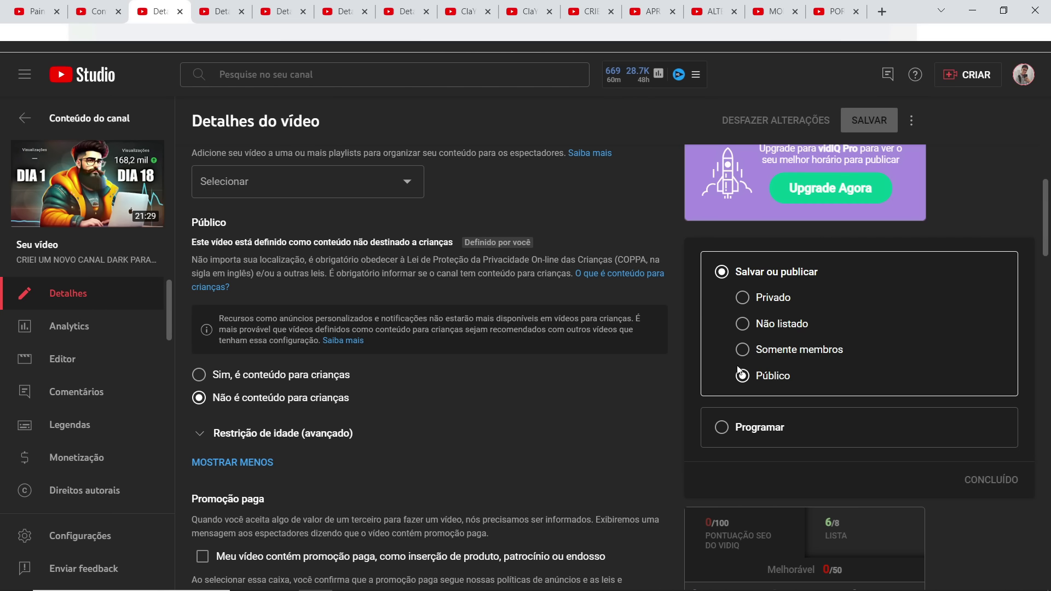
click(722, 429)
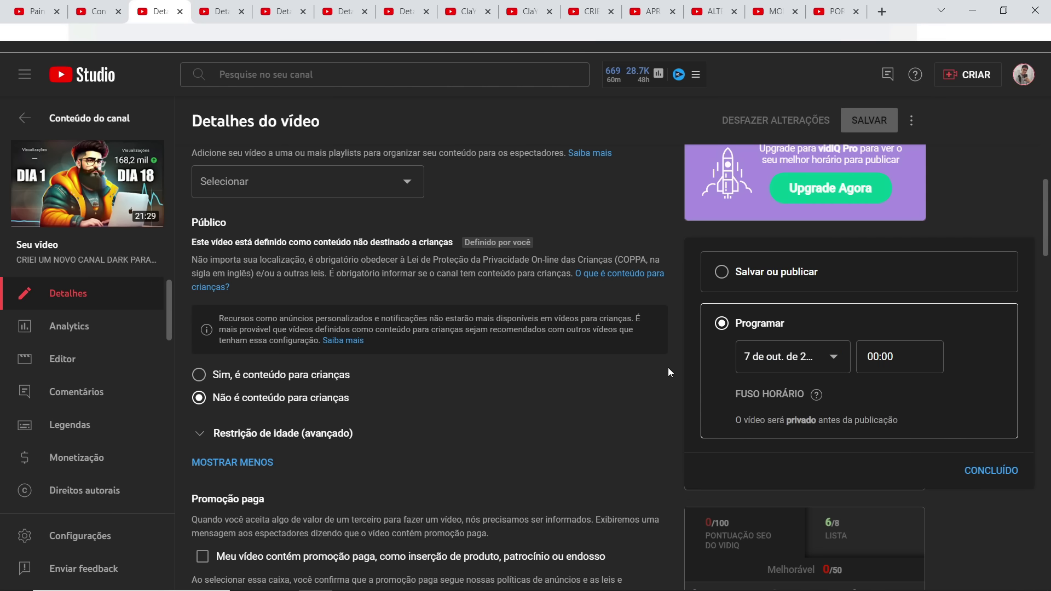
key(Escape)
click(733, 269)
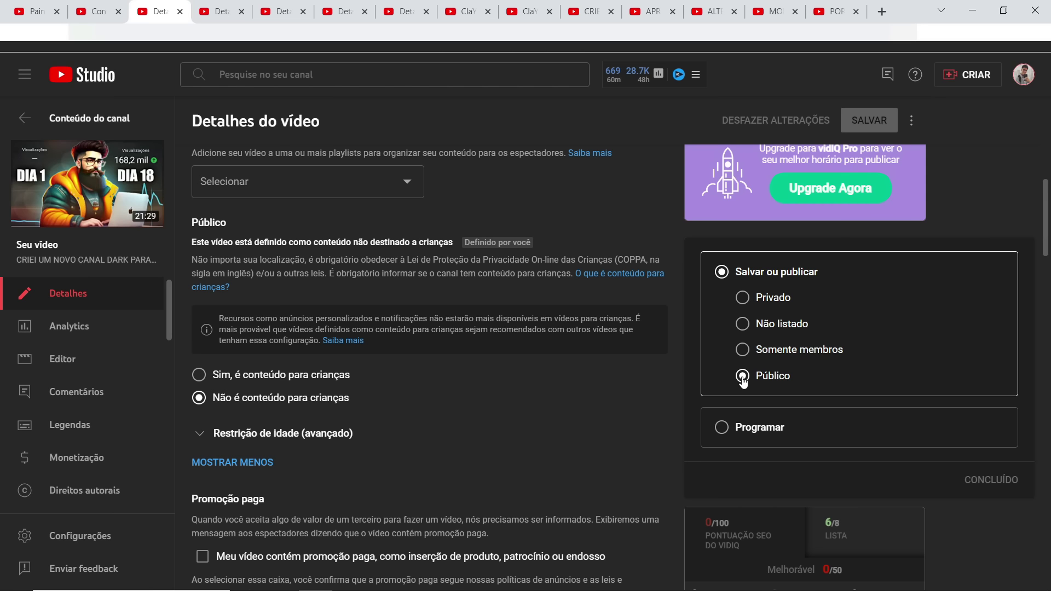
click(678, 319)
Review the video's details page from the title and description to the audience and visibility settings, including the section list
scroll(678, 317, up, 9)
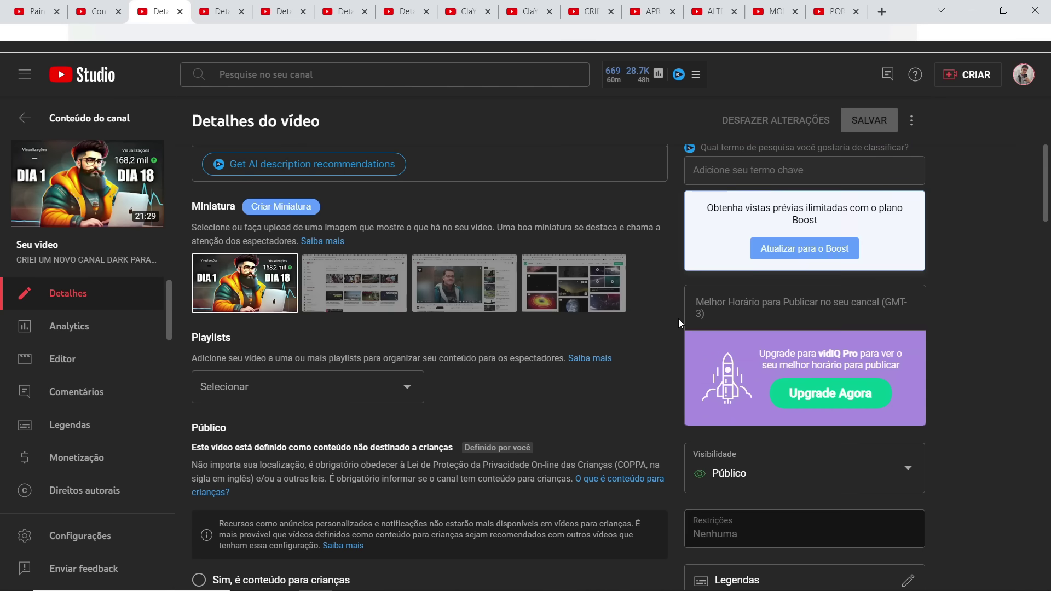
scroll(87, 351, down, 3)
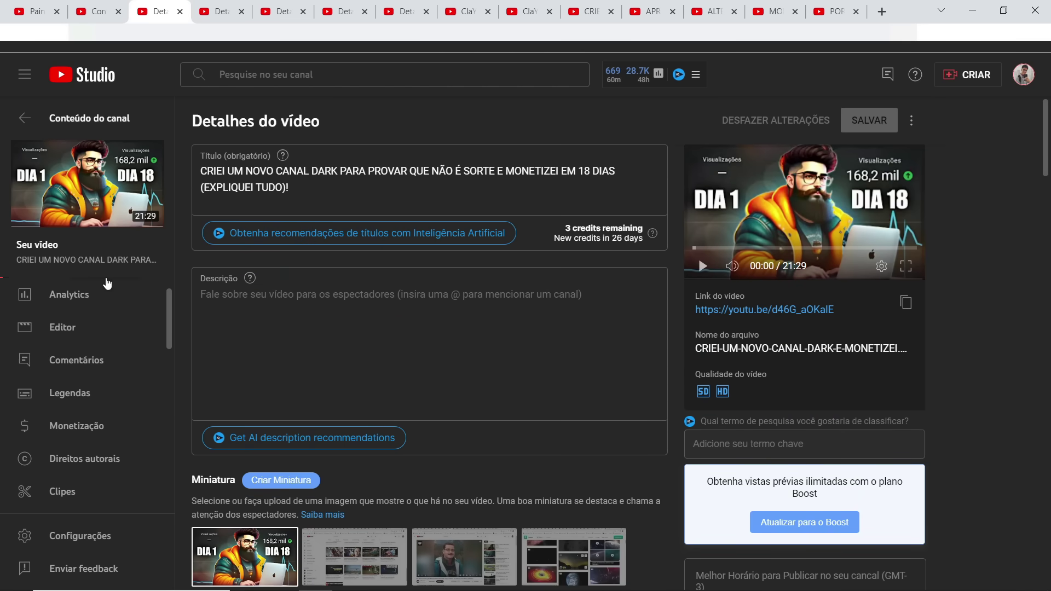
scroll(665, 298, down, 1)
scroll(671, 249, up, 2)
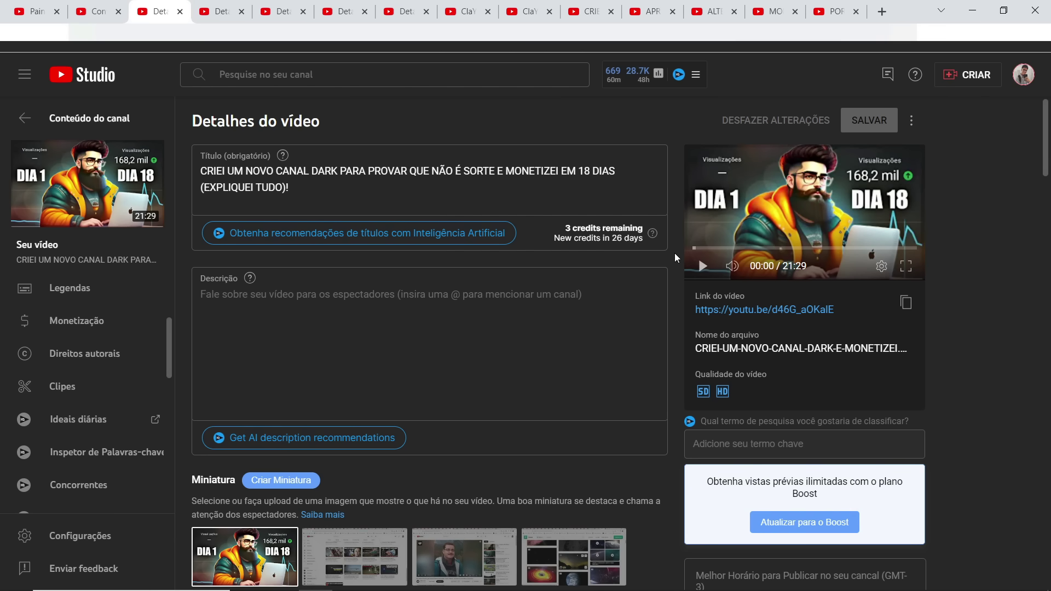
scroll(674, 253, down, 8)
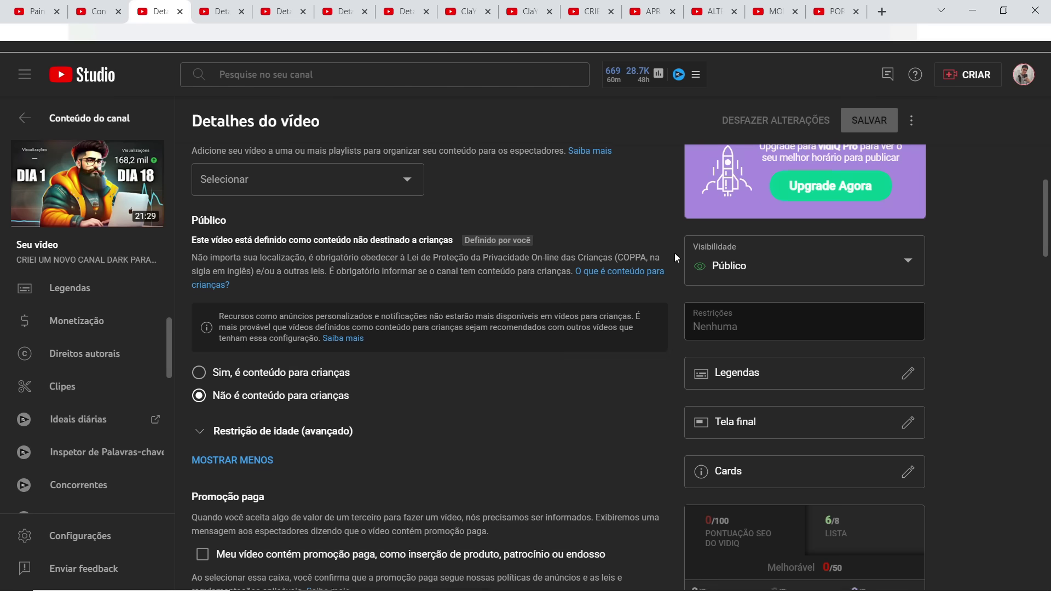
scroll(674, 253, down, 3)
scroll(675, 253, up, 3)
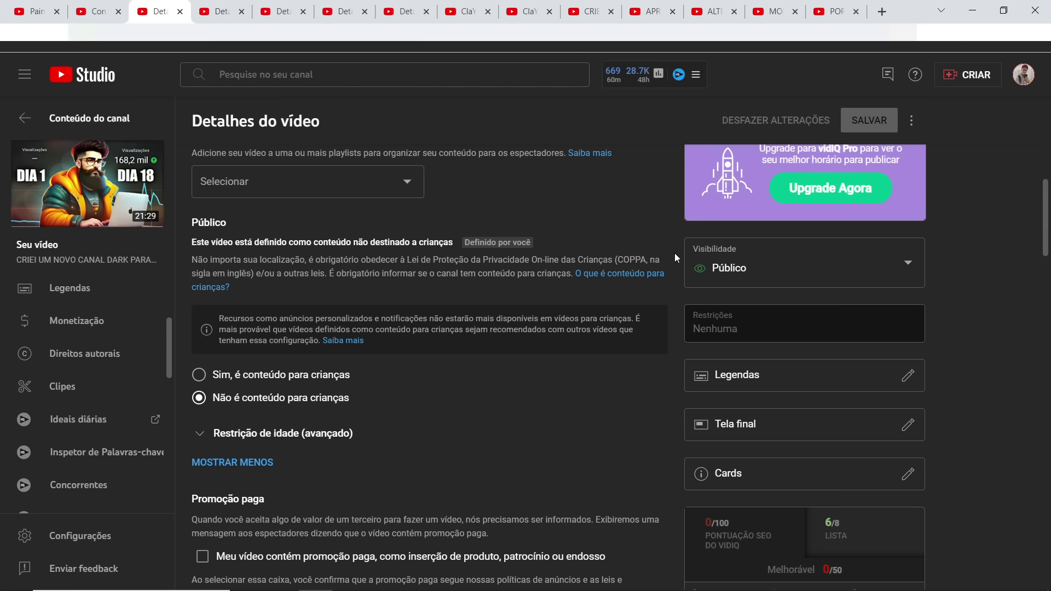
Reopen the video's visibility options to point out "Programar" and close them with "Público" kept
click(762, 268)
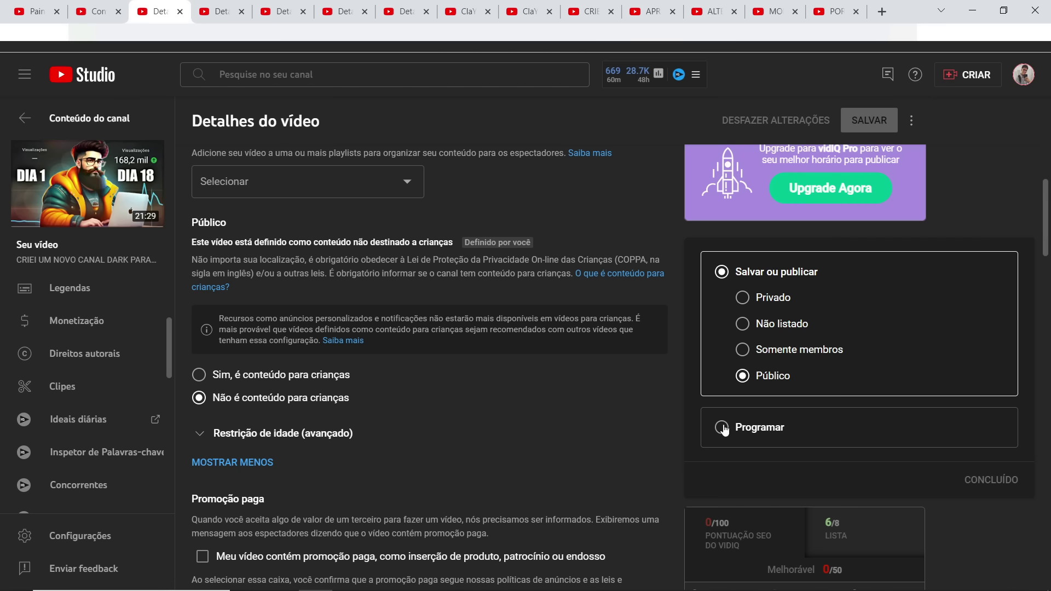
click(550, 242)
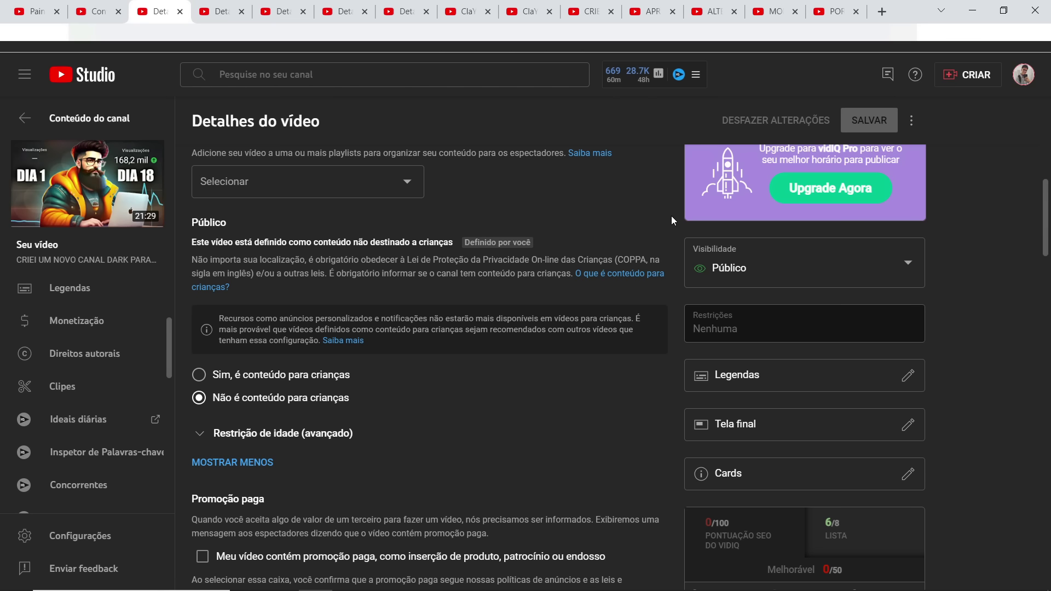
scroll(671, 216, down, 3)
scroll(674, 214, up, 2)
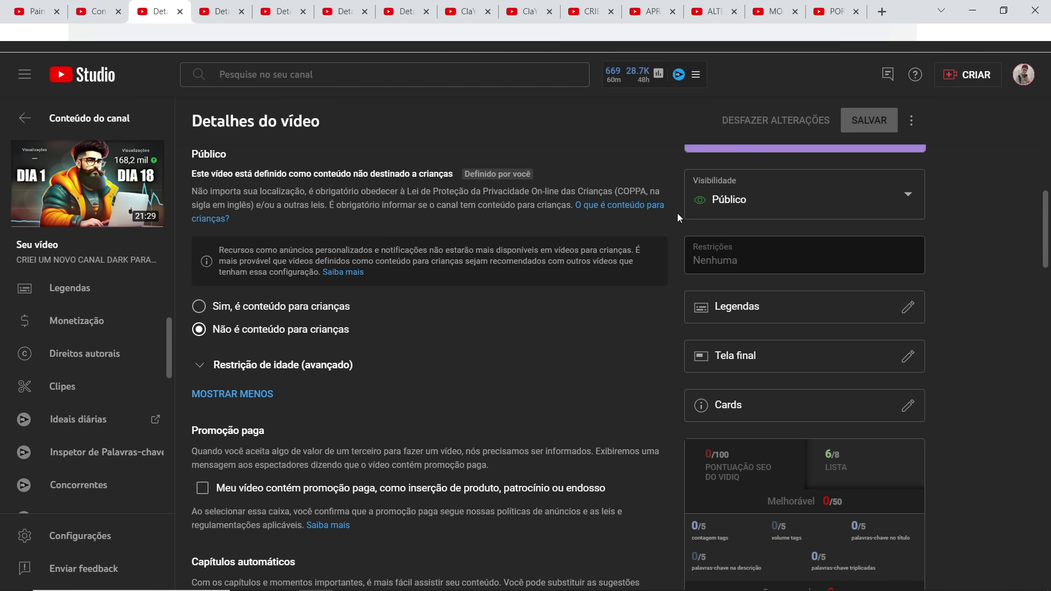
click(752, 192)
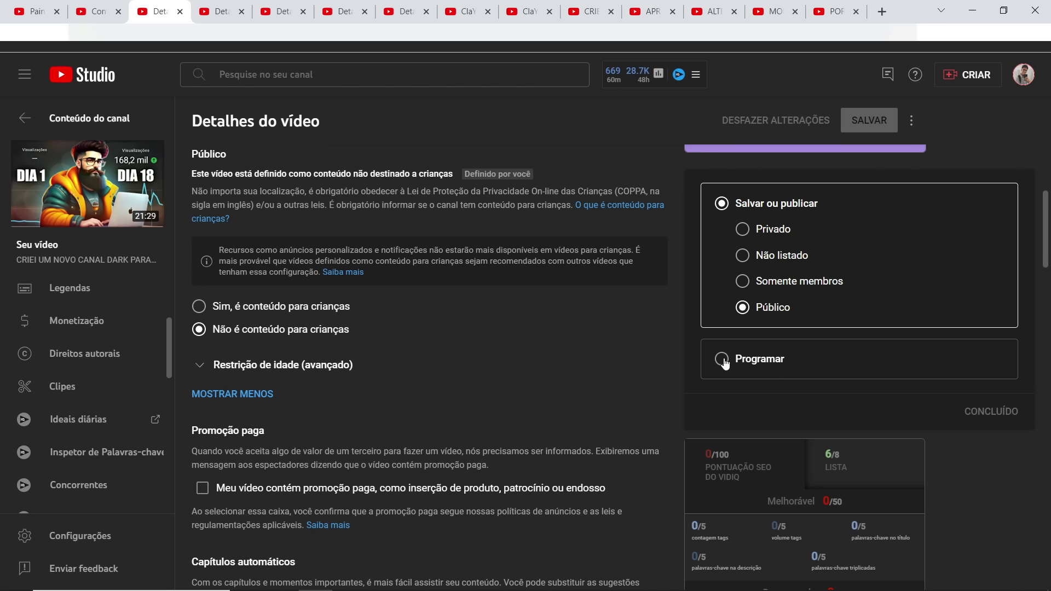
click(676, 220)
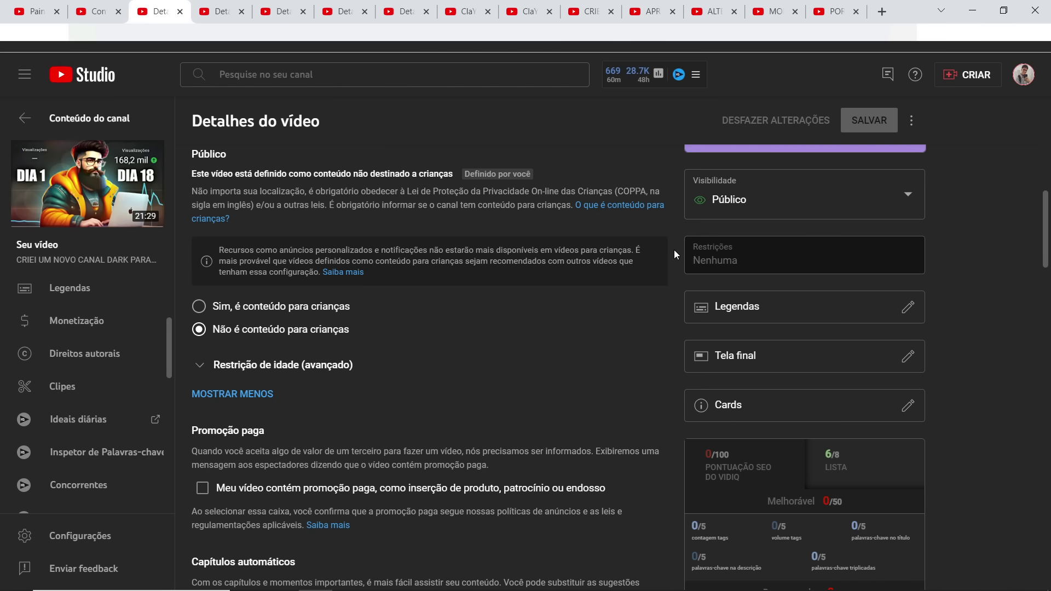
Compare the titles and descriptions on the details pages of the "MODELAGEM", "PORQUE FAZER SEO" and "ALTERE ISSO NO SEU CANAL" videos
click(342, 11)
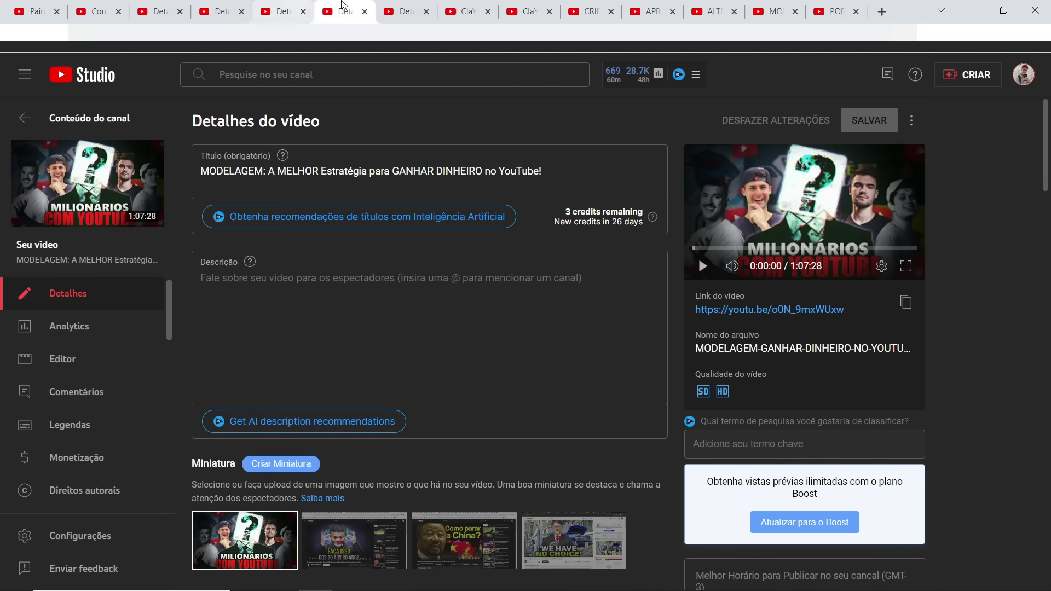
click(280, 6)
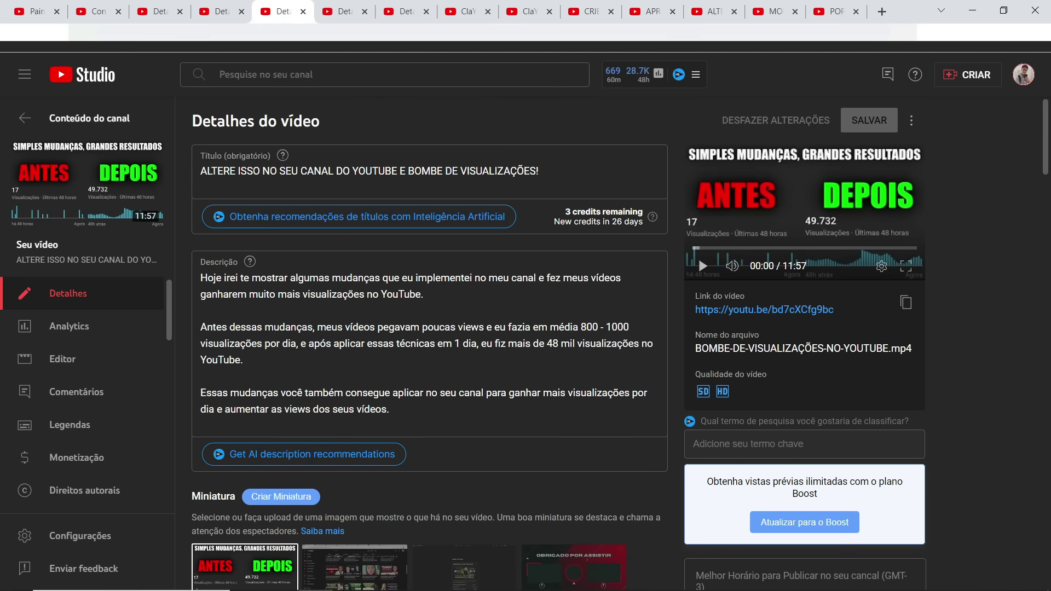
click(404, 5)
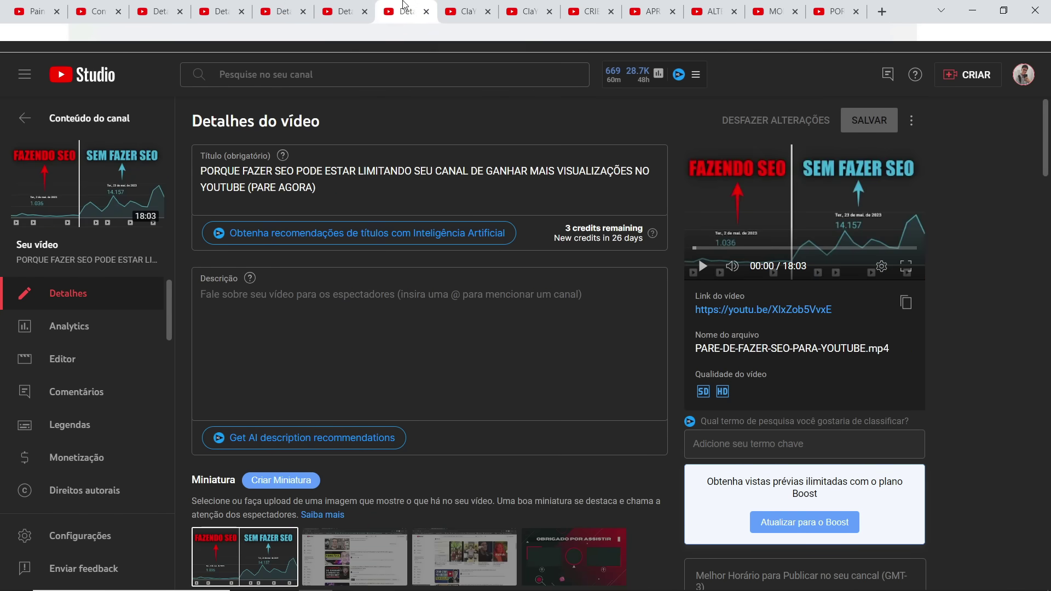
click(275, 5)
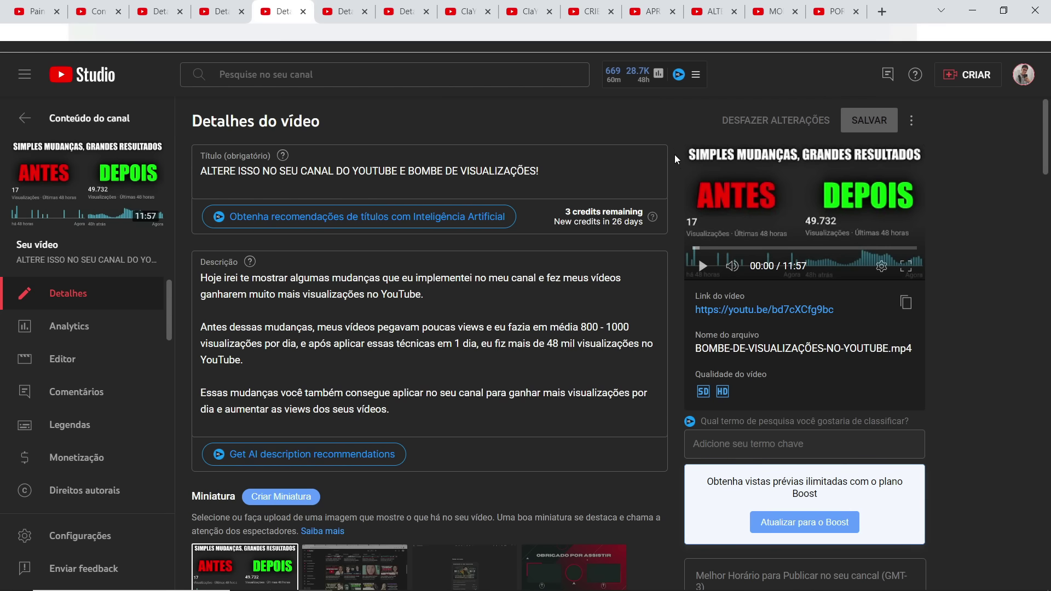
scroll(678, 169, down, 1)
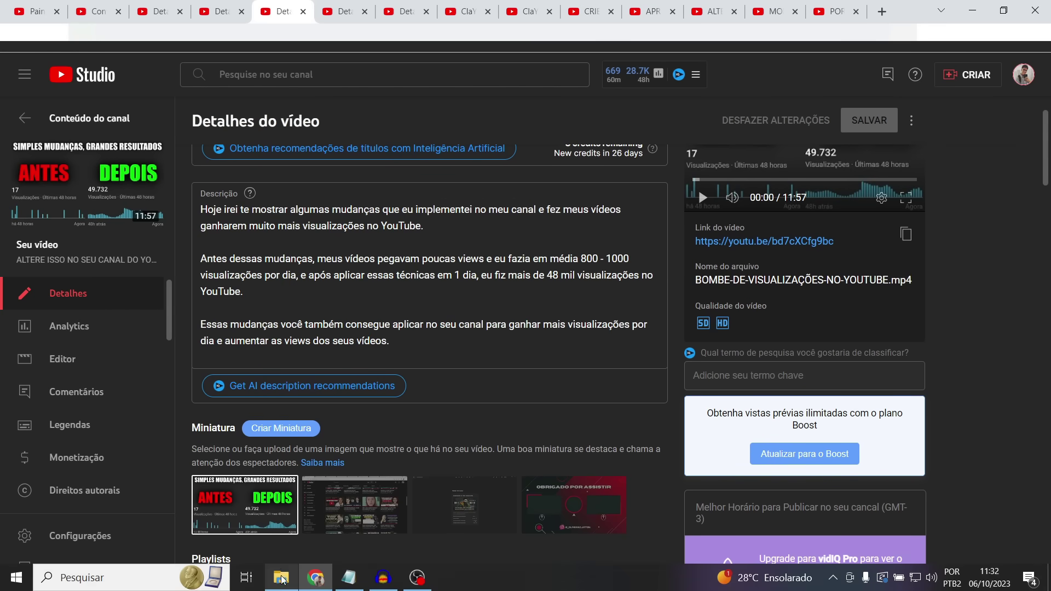
Switch to File Explorer and show the detailed properties of the VÍDEODEDIRETRIZES video in the "Vídeo 64" folder
click(281, 578)
click(211, 147)
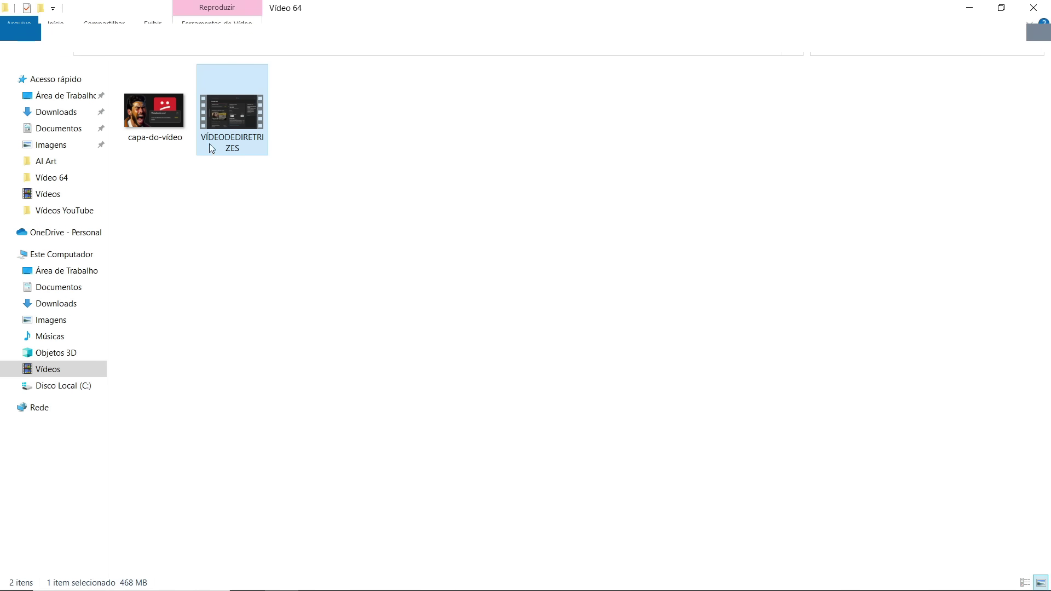
right_click(235, 133)
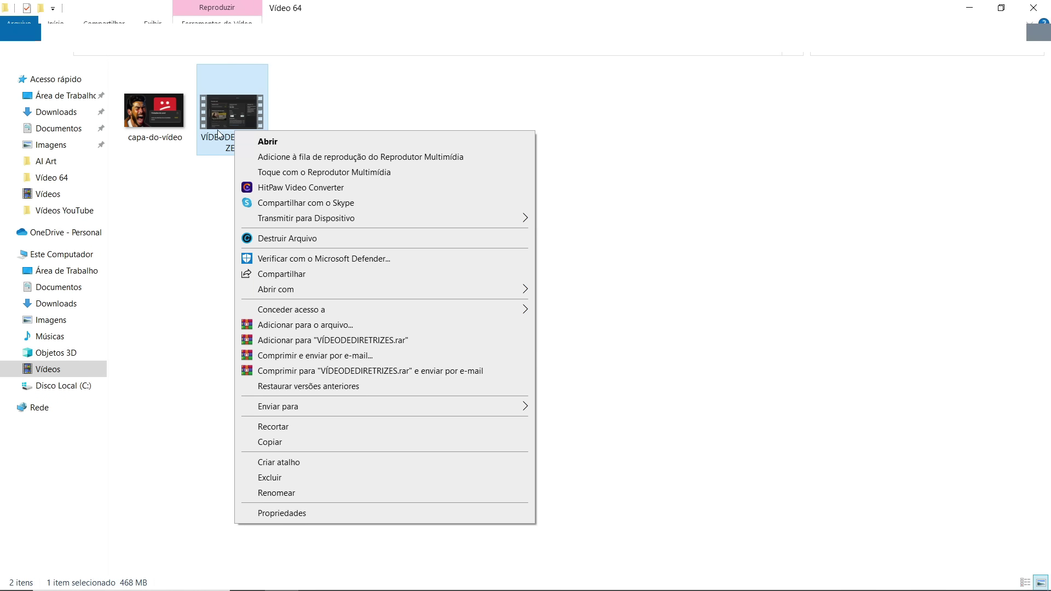
click(283, 514)
click(340, 165)
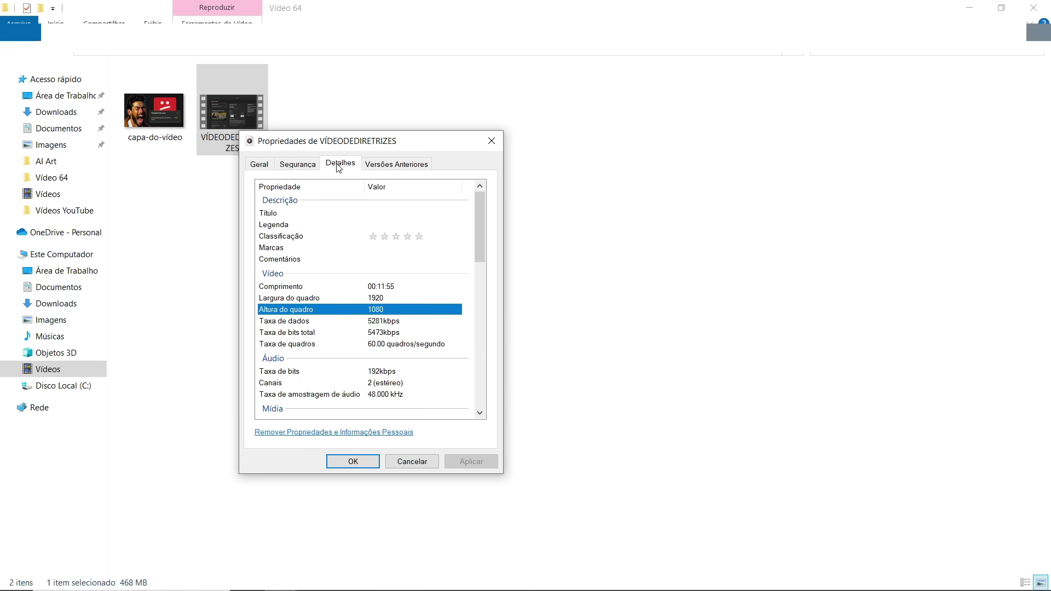
Try out the title, five-star rating, tags and comments fields in the file's metadata, and cancel the changes
click(376, 214)
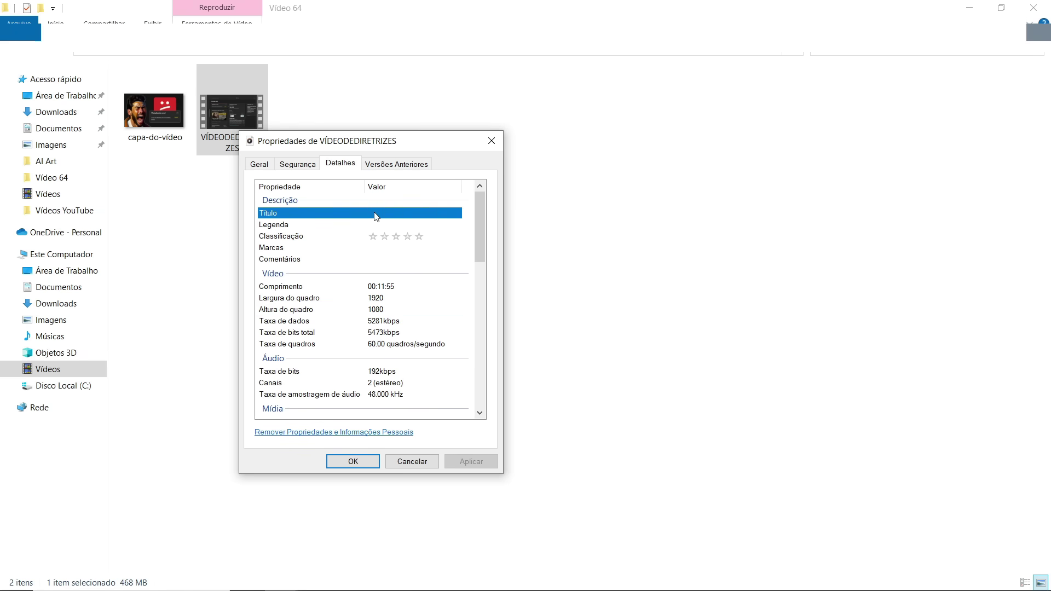
click(421, 237)
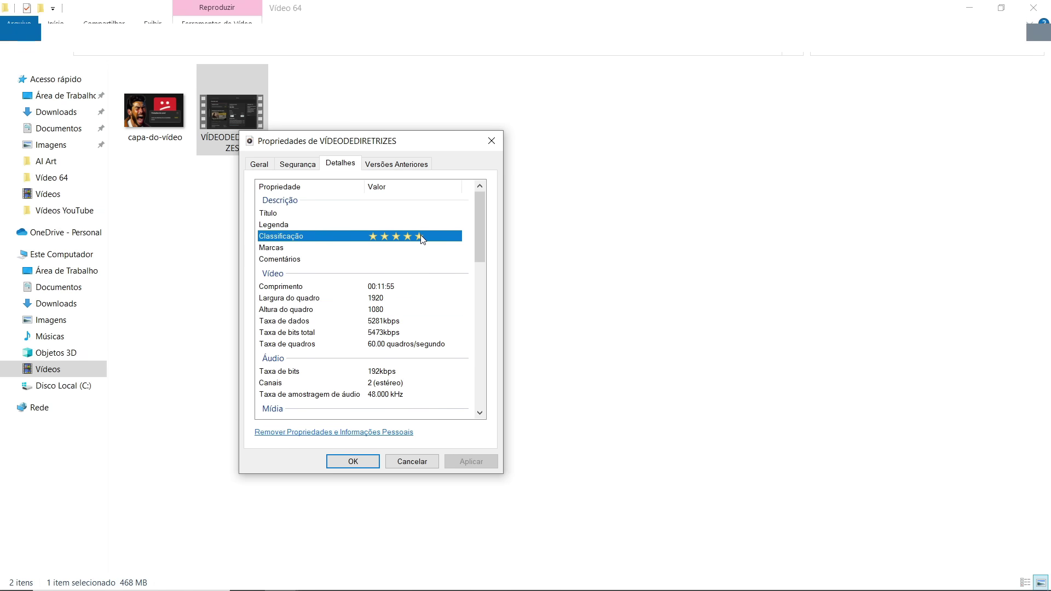
click(378, 249)
click(382, 261)
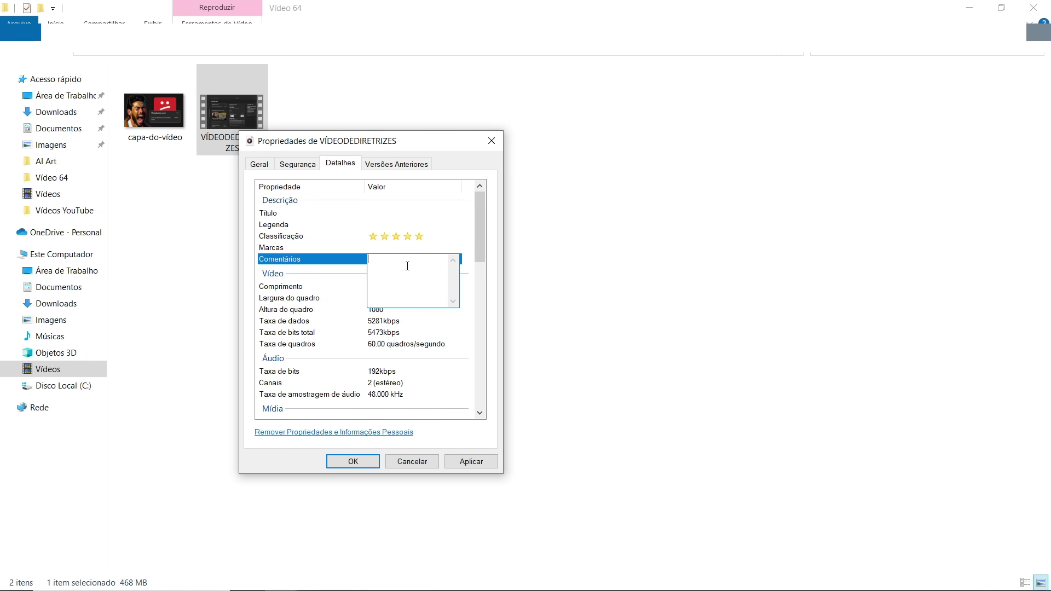
scroll(416, 284, down, 2)
click(413, 462)
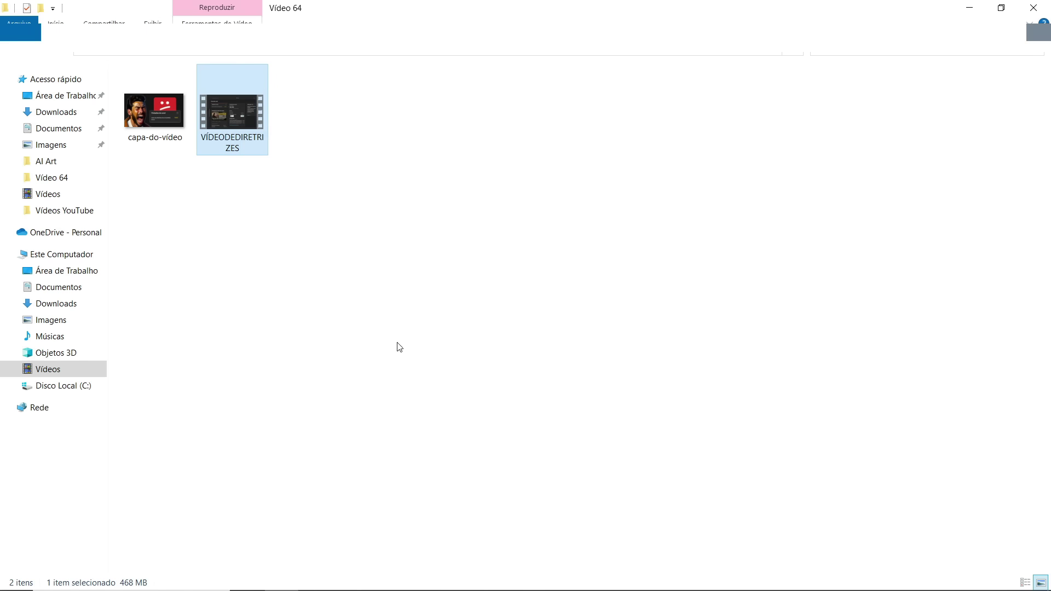
click(340, 265)
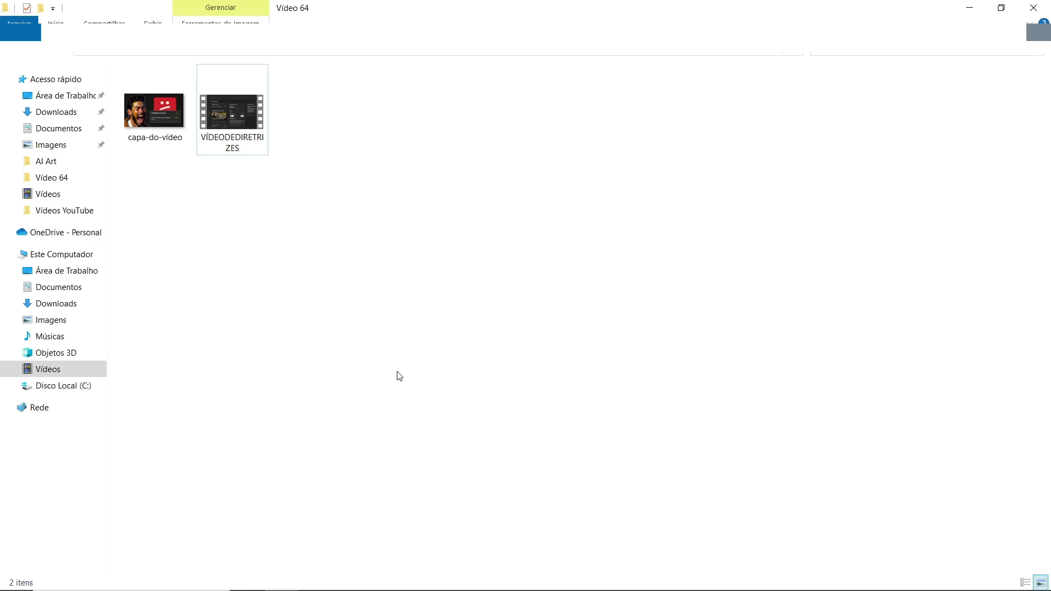
click(230, 139)
right_click(226, 130)
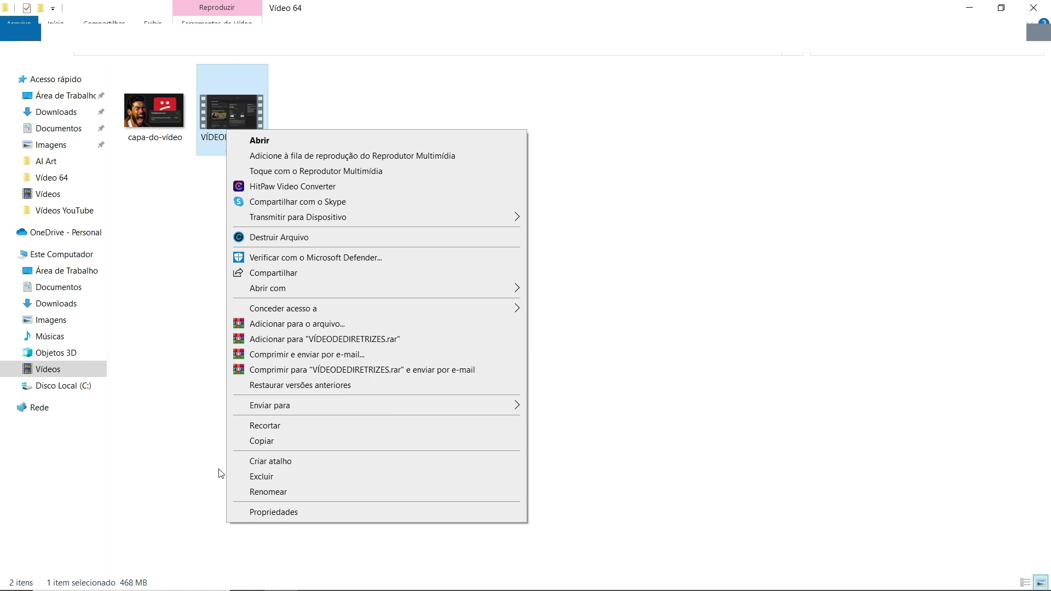
click(189, 300)
right_click(222, 131)
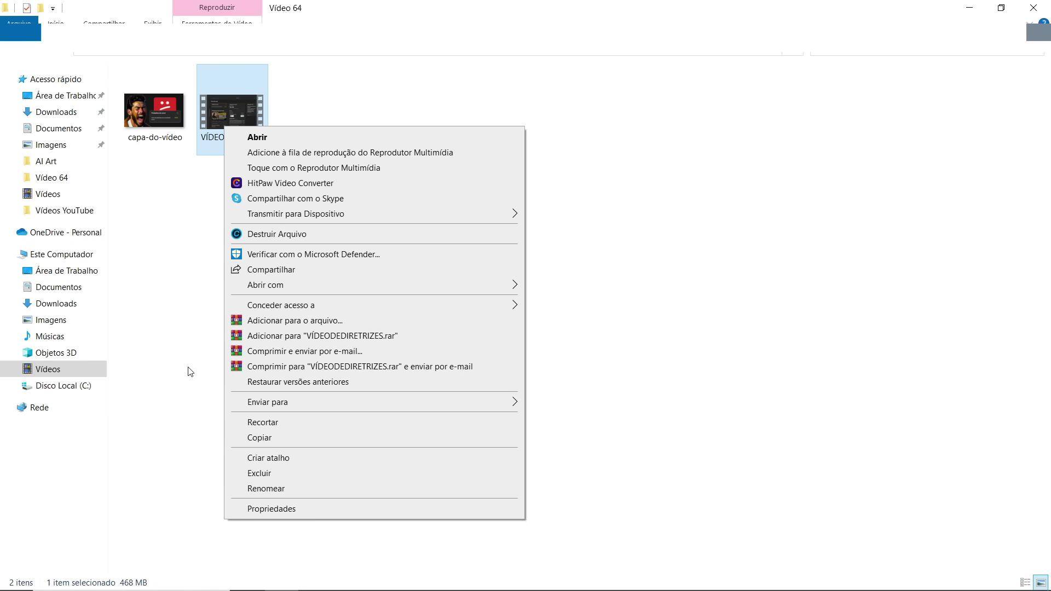
click(182, 268)
click(182, 267)
mouse_move(234, 125)
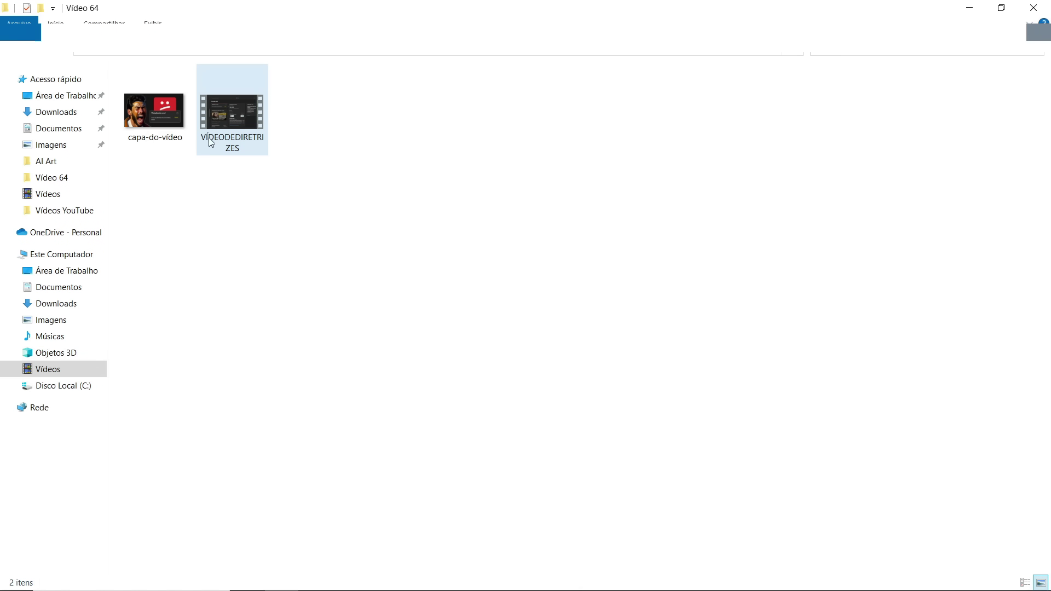
click(149, 110)
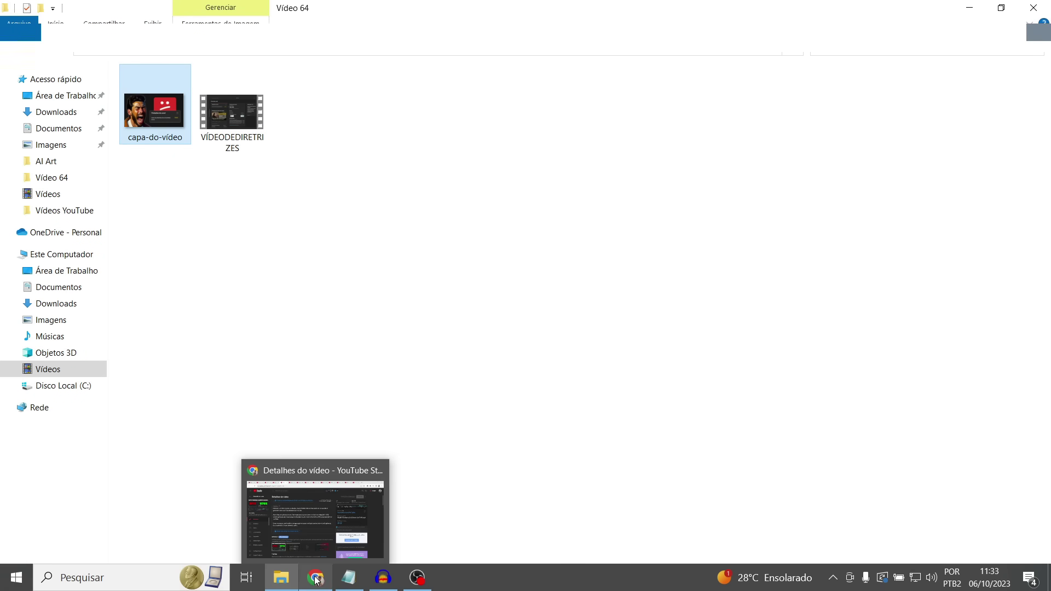
Switch back to YouTube Studio in Chrome and compare the video's title with its file name by highlighting "BOMBE-DE-VISUALIZAÇÕES-NO-YOUTUBE"
click(317, 579)
scroll(646, 272, up, 1)
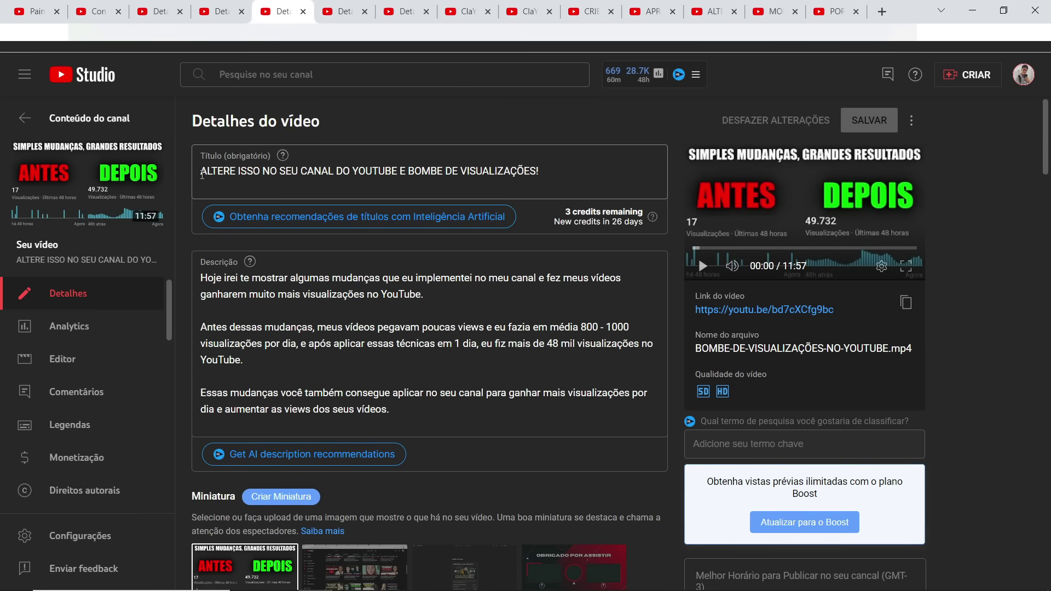
drag(202, 174, 487, 173)
click(246, 170)
drag(695, 349, 905, 353)
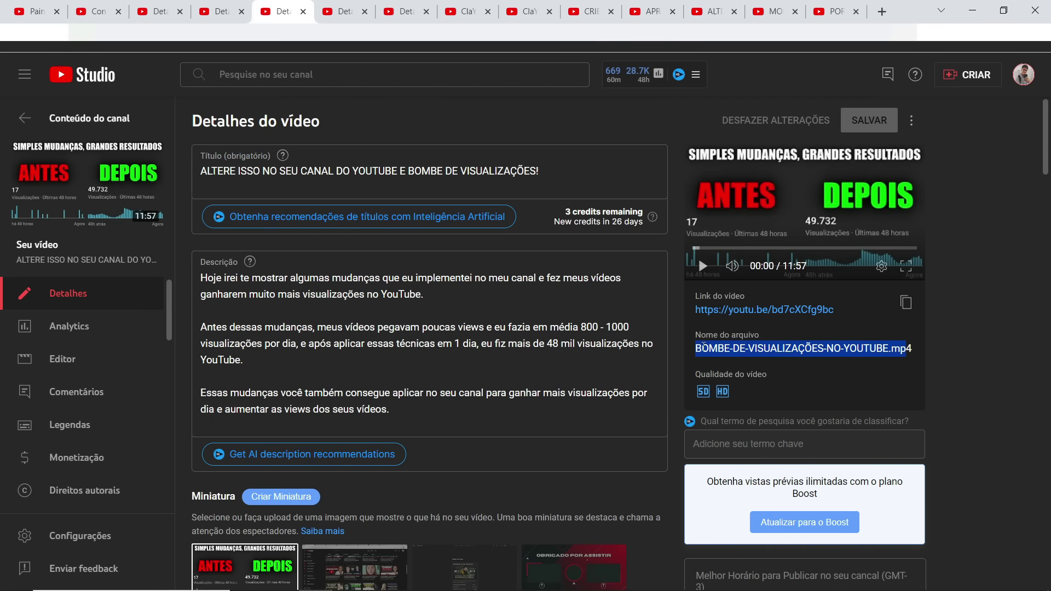
click(831, 349)
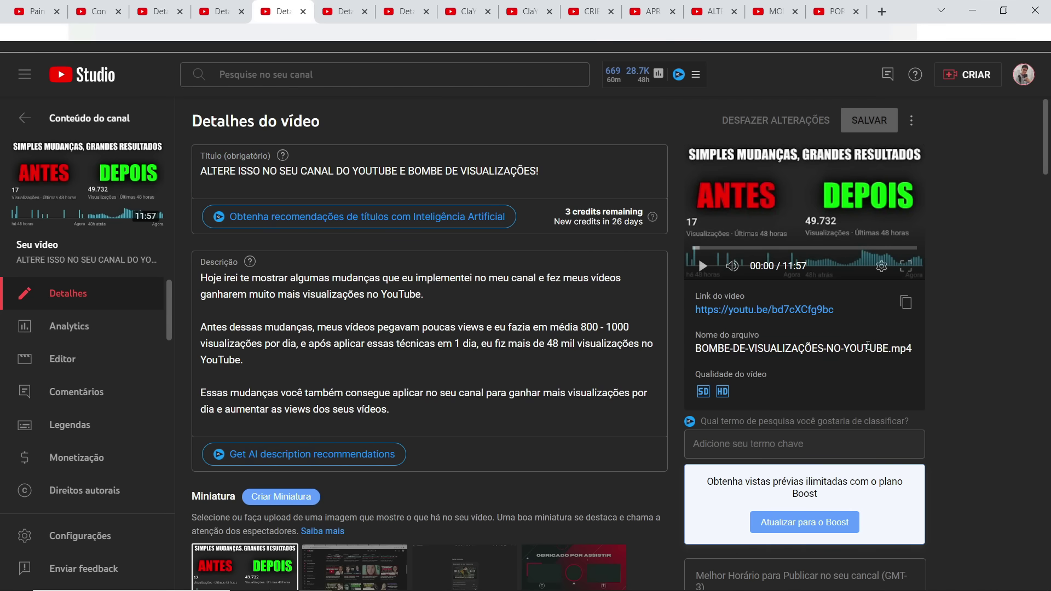
drag(697, 349, 888, 350)
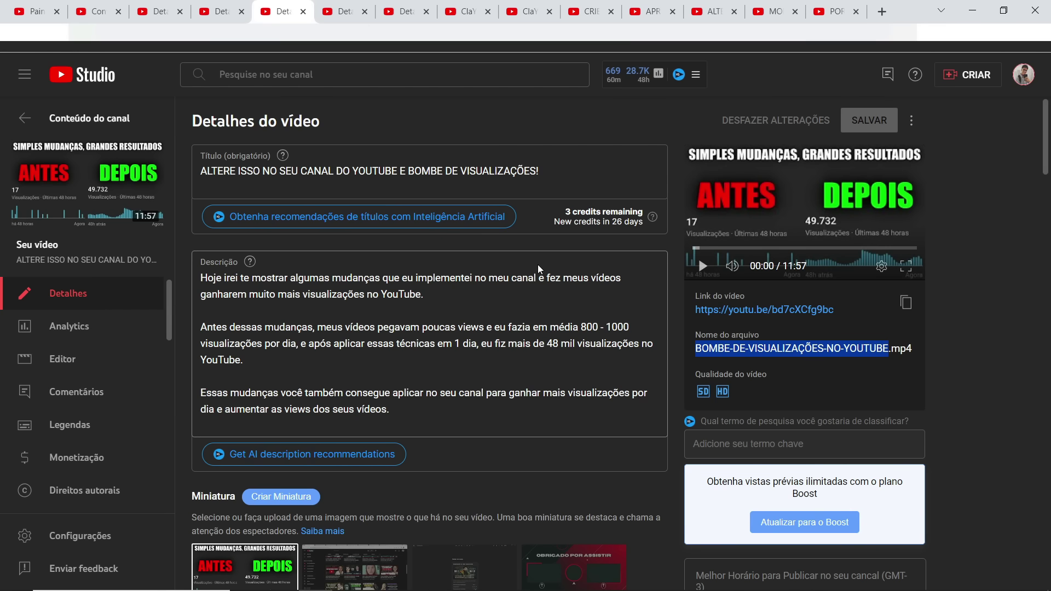
Start replacing the video's thumbnail, look over the alternative cover images in the video folders, and cancel the file selection
scroll(525, 274, down, 2)
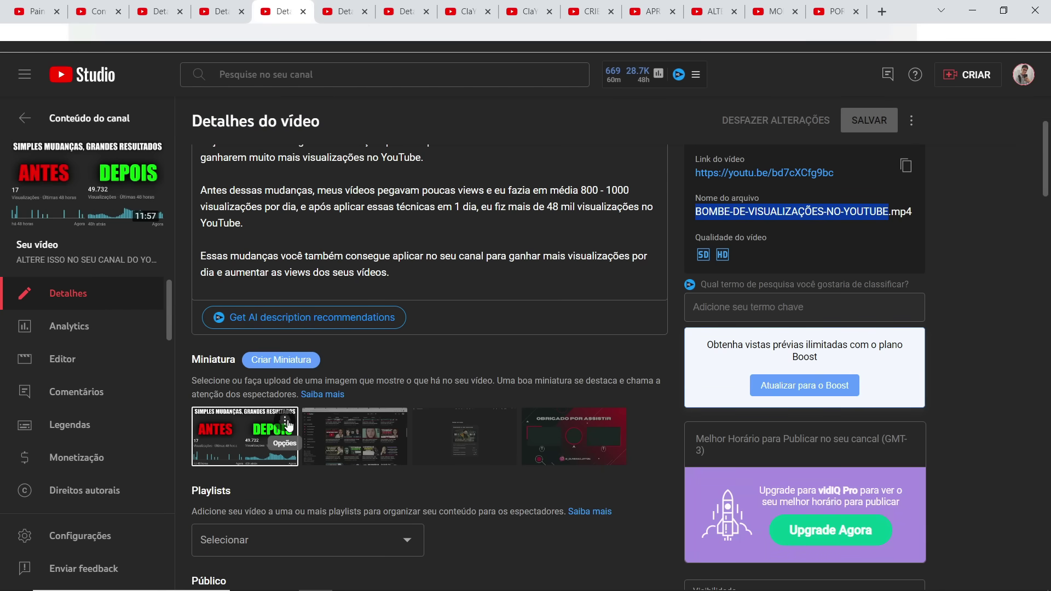
click(284, 430)
click(322, 431)
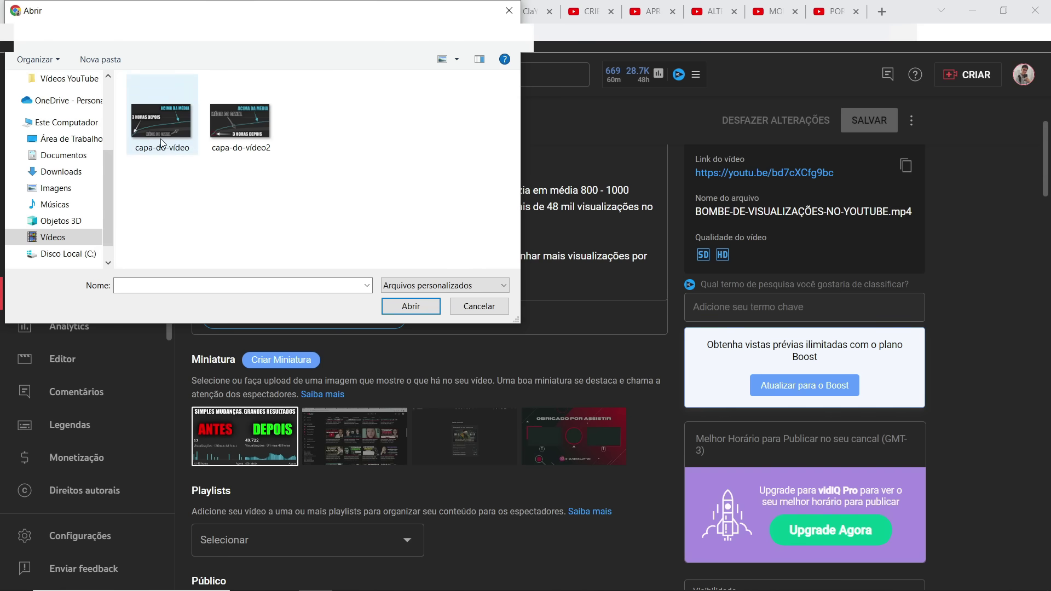
click(255, 137)
click(154, 127)
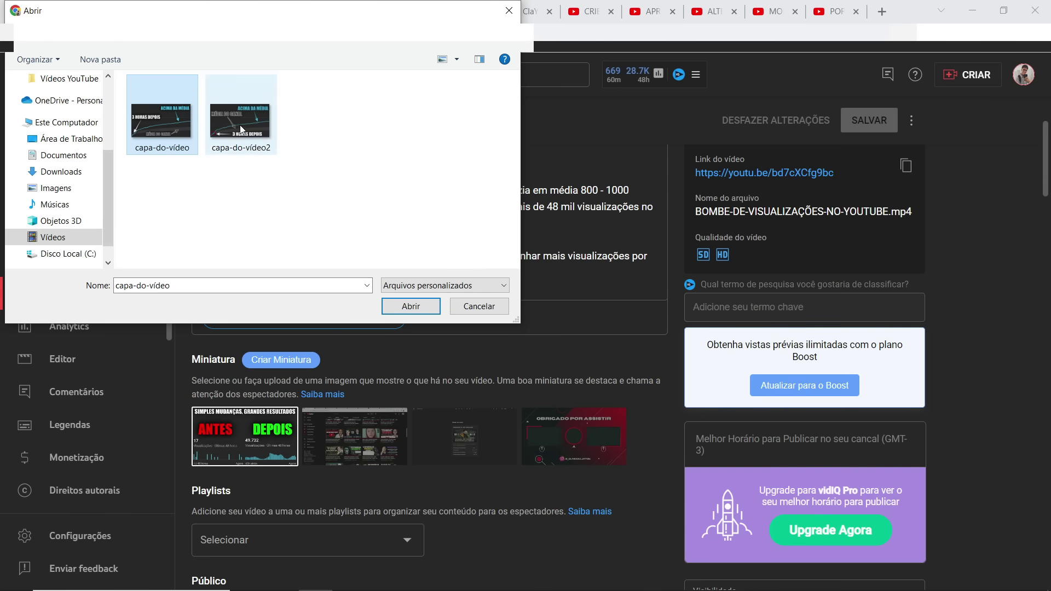
click(163, 140)
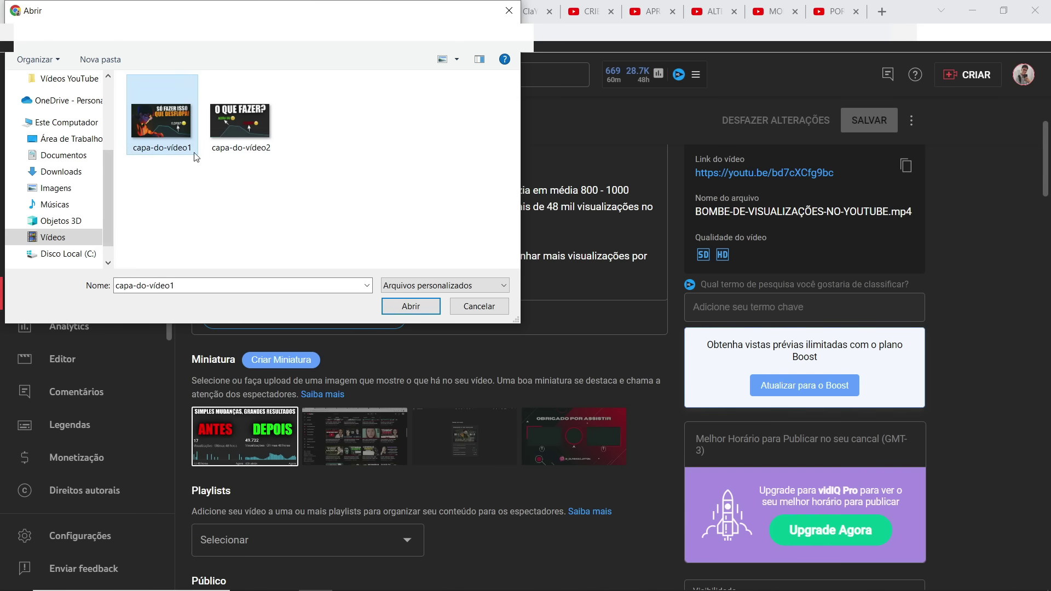
click(253, 146)
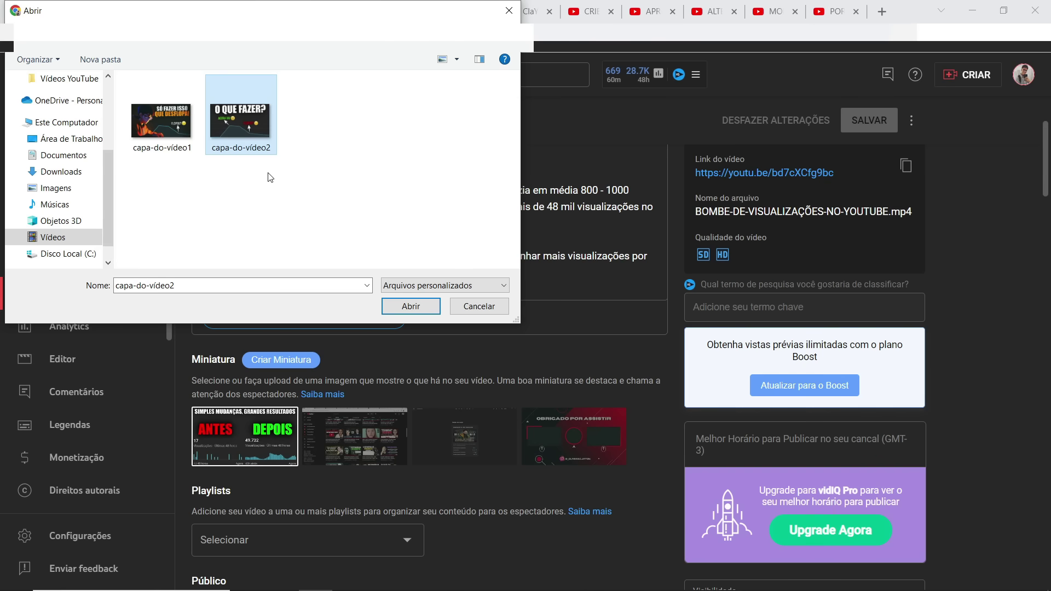
click(494, 310)
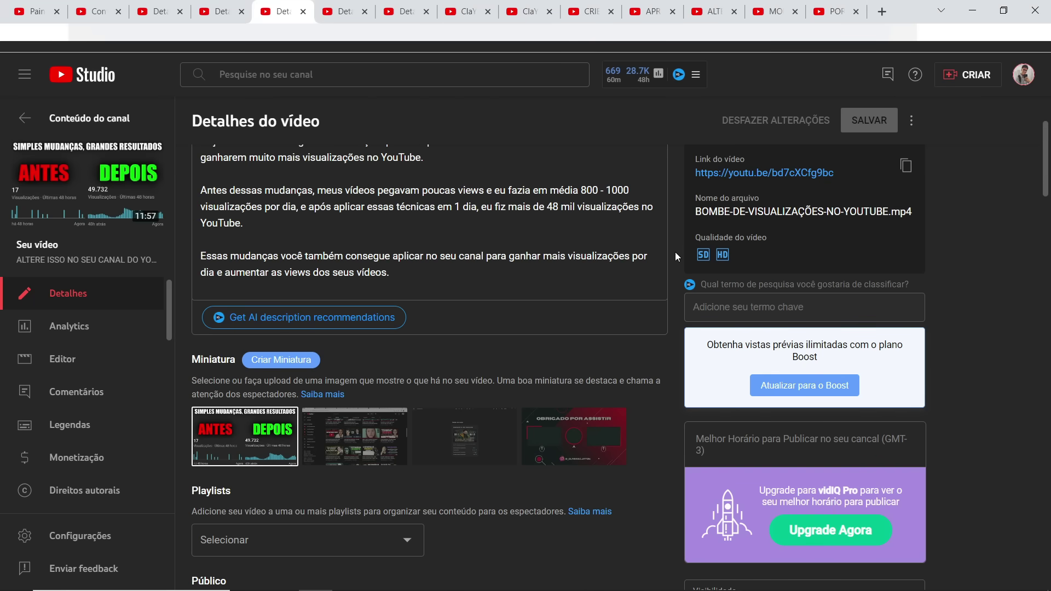
Sort the channel's videos by "Mais recentes" and look through the thumbnails of the newest uploads
click(529, 11)
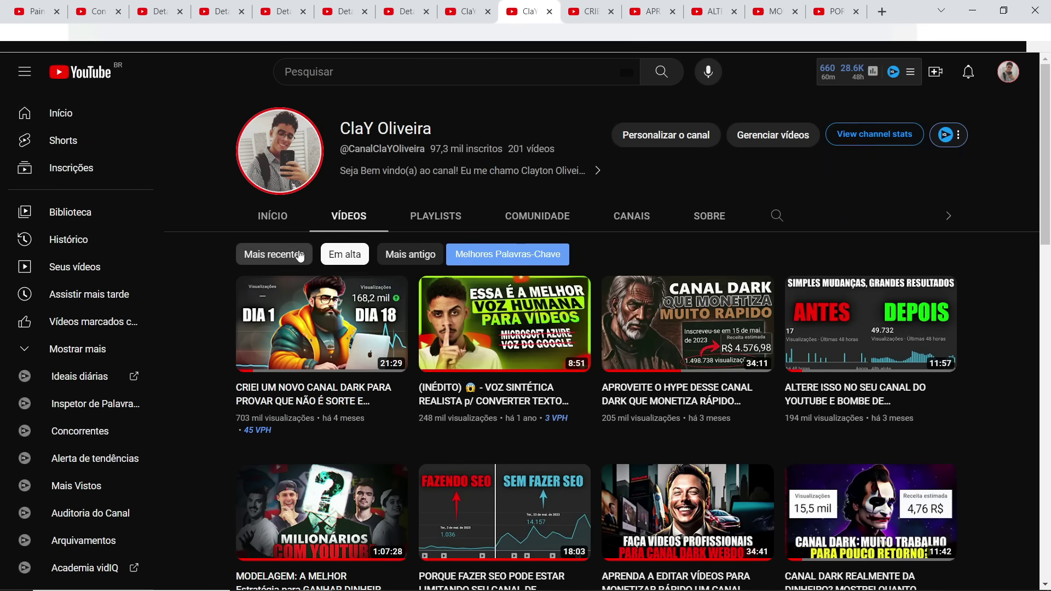
click(300, 256)
scroll(473, 305, down, 3)
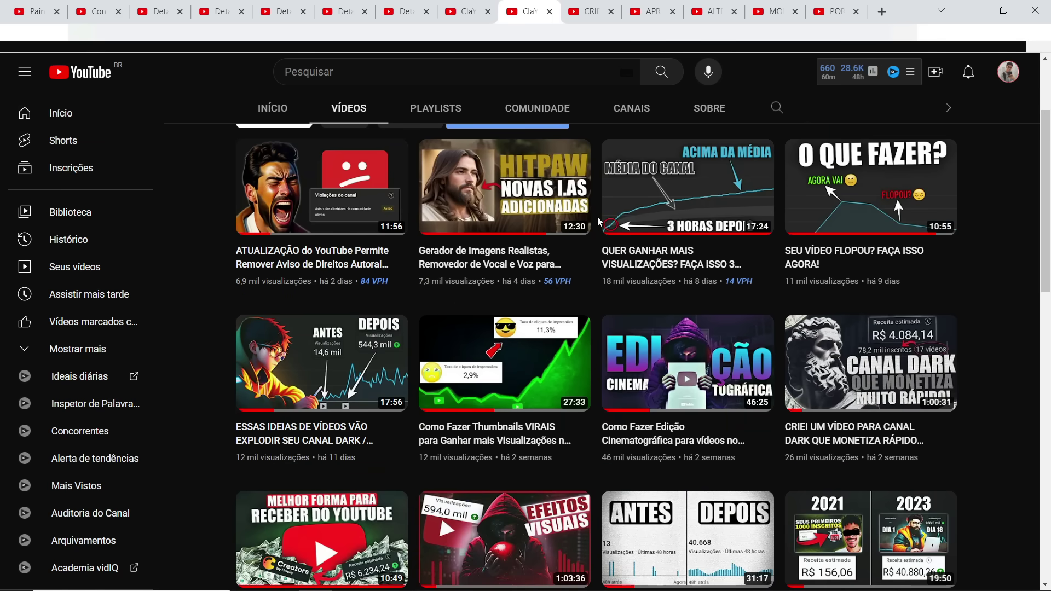
scroll(597, 217, up, 3)
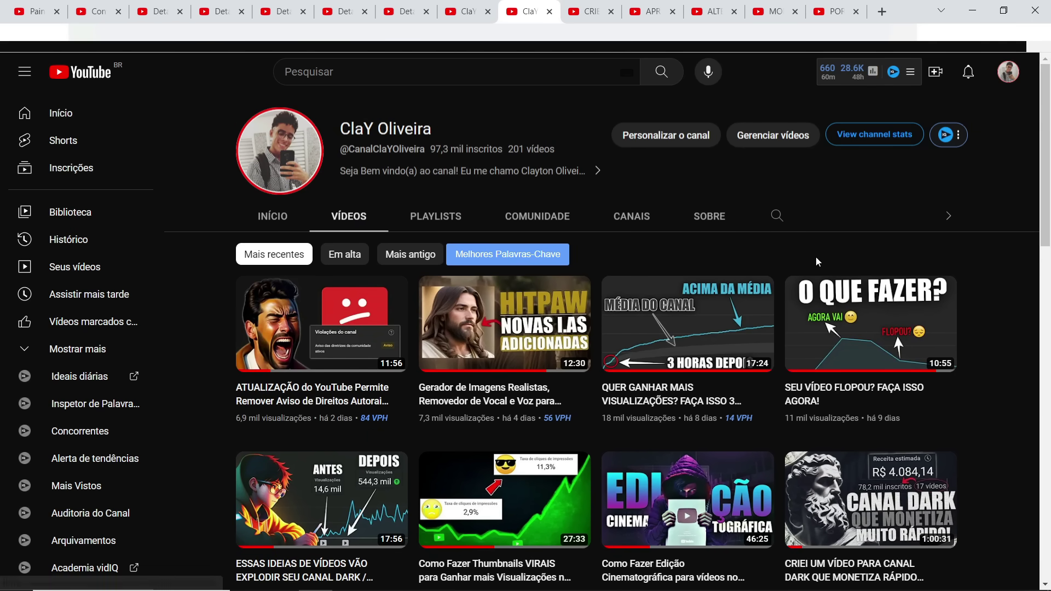
scroll(1014, 267, down, 1)
scroll(1014, 267, down, 2)
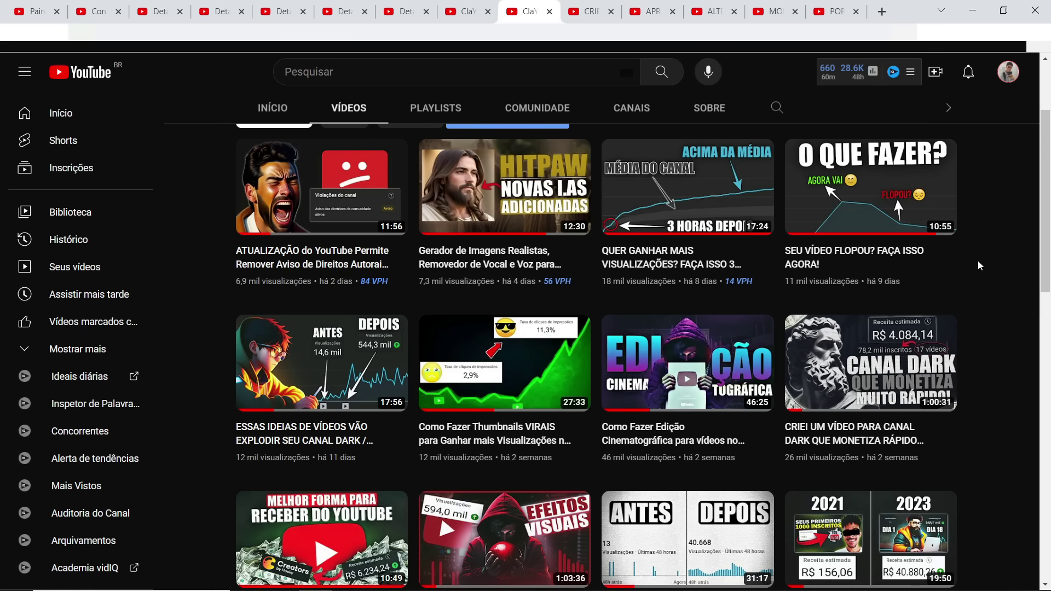
scroll(977, 260, up, 2)
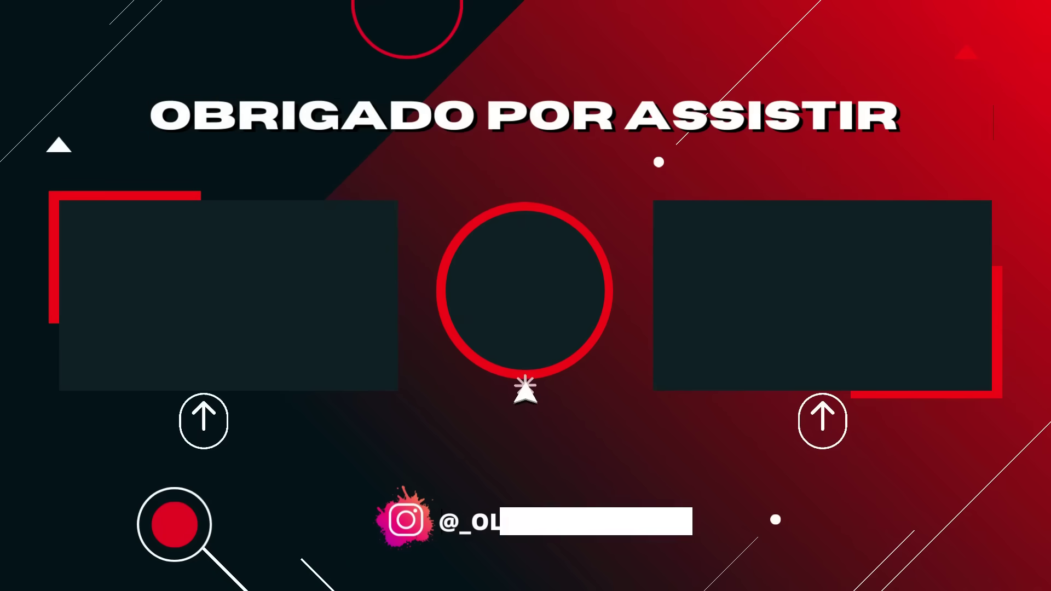